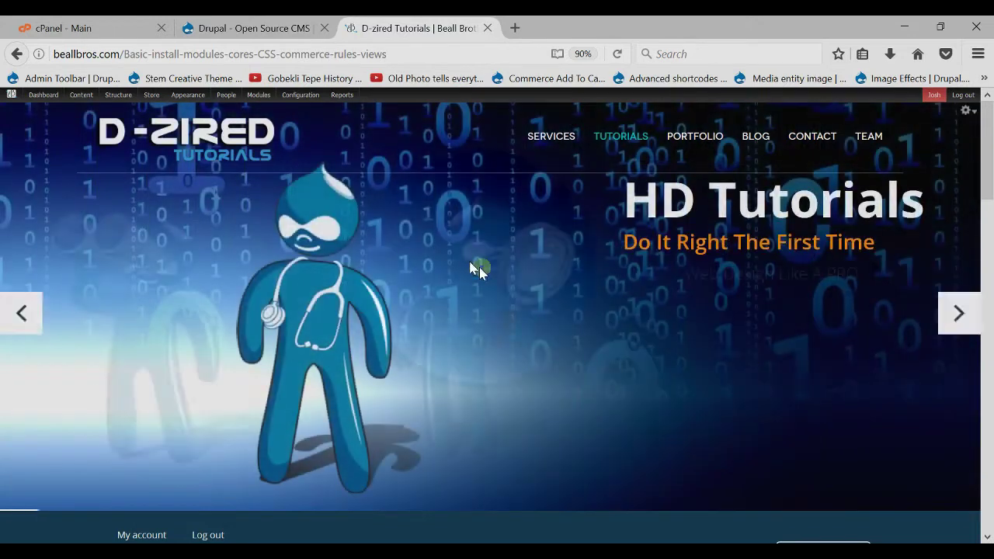
Step: View the zip download on drupal.org's drupal 8.3.5 release page via Download & Extend, closing the tutorial site and Drupal pages
left_click(297, 27)
left_click(487, 28)
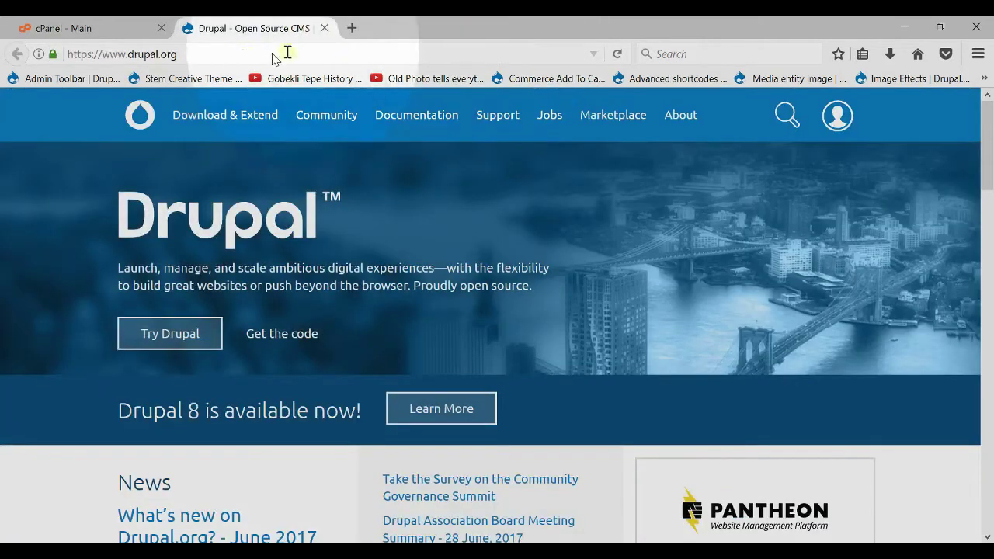
left_click_drag(215, 59, 9, 39)
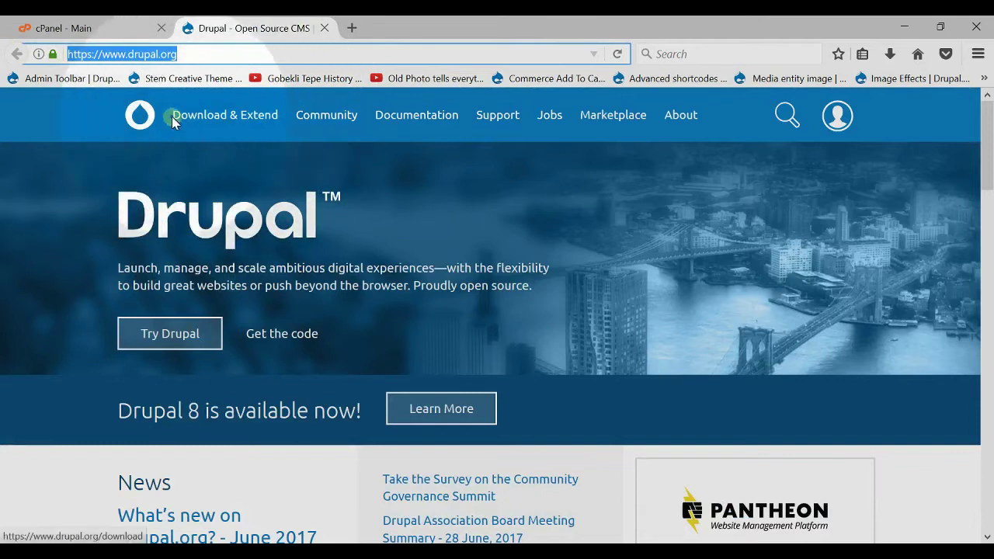
left_click_drag(170, 116, 282, 103)
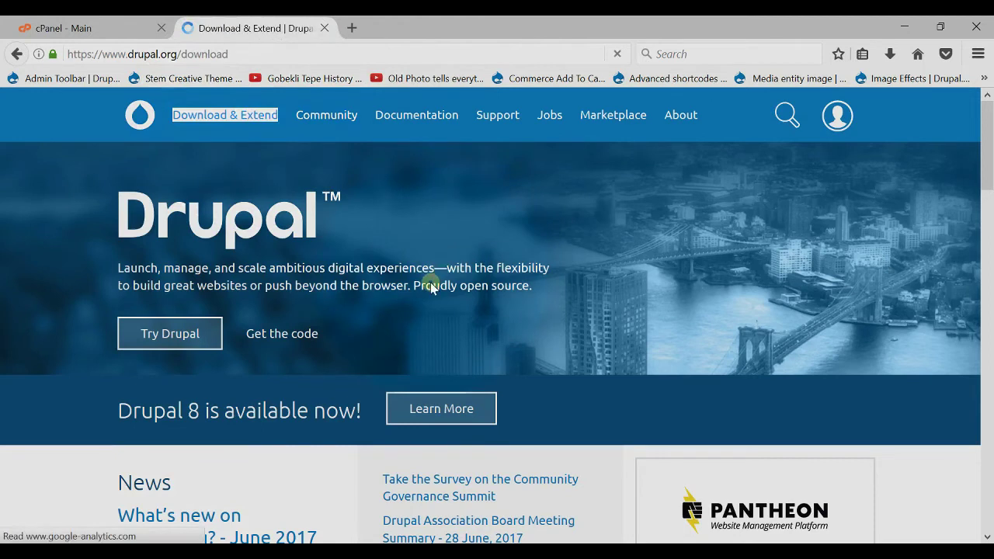
scroll(271, 417, "down", 3)
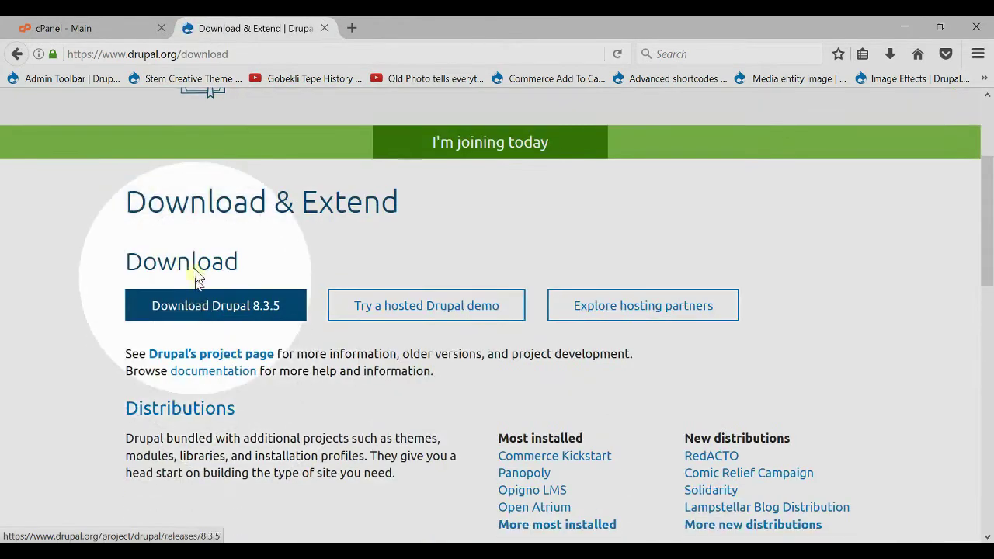
double_click(199, 264)
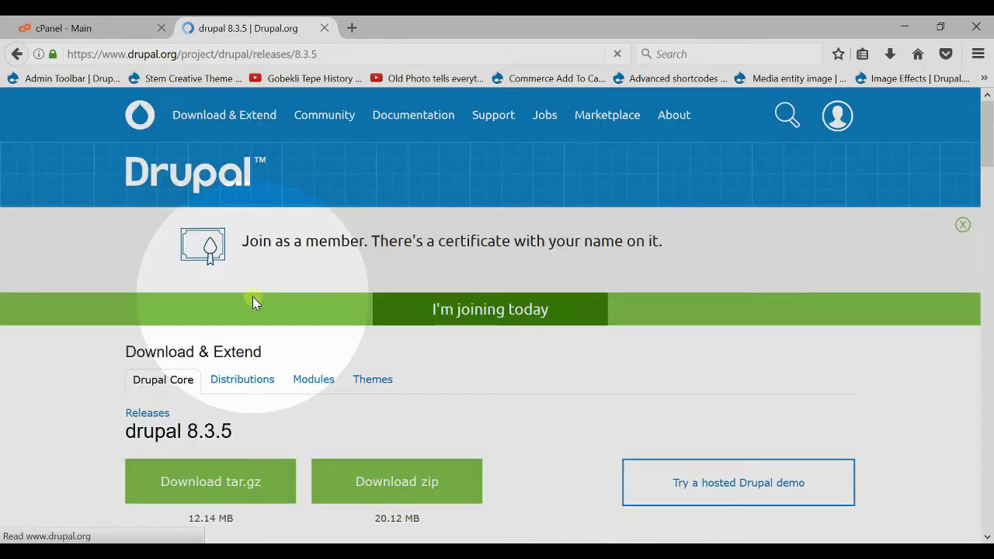
scroll(328, 333, "down", 3)
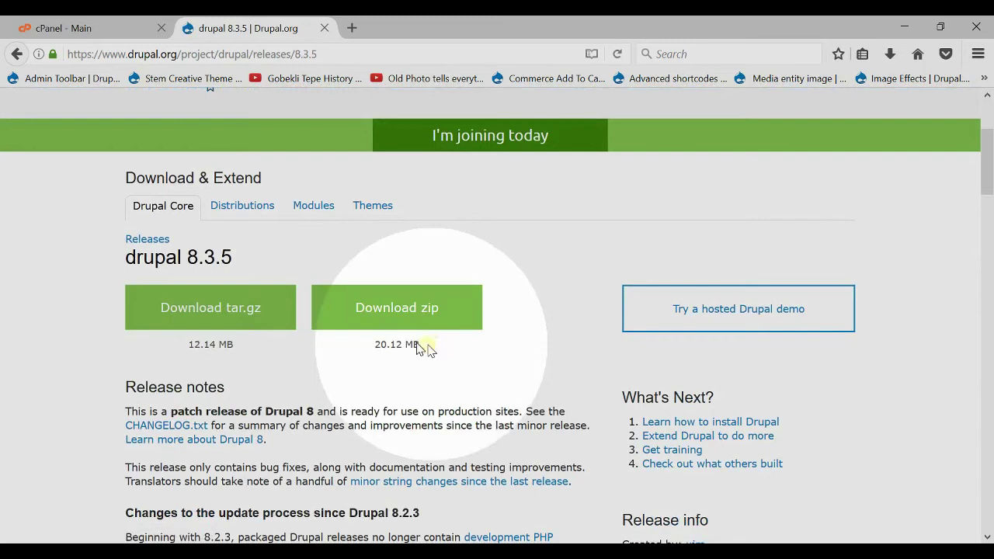
left_click_drag(424, 349, 344, 300)
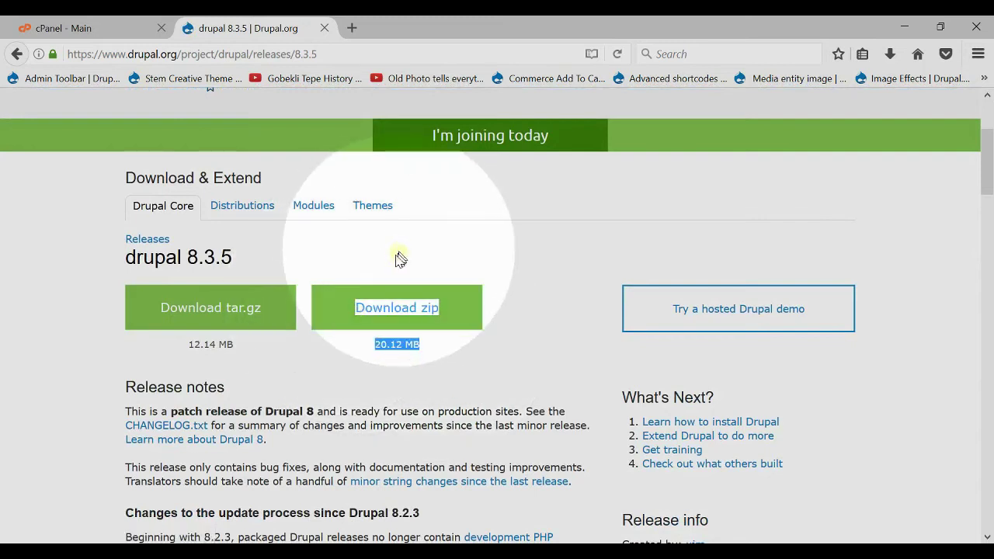
left_click(324, 29)
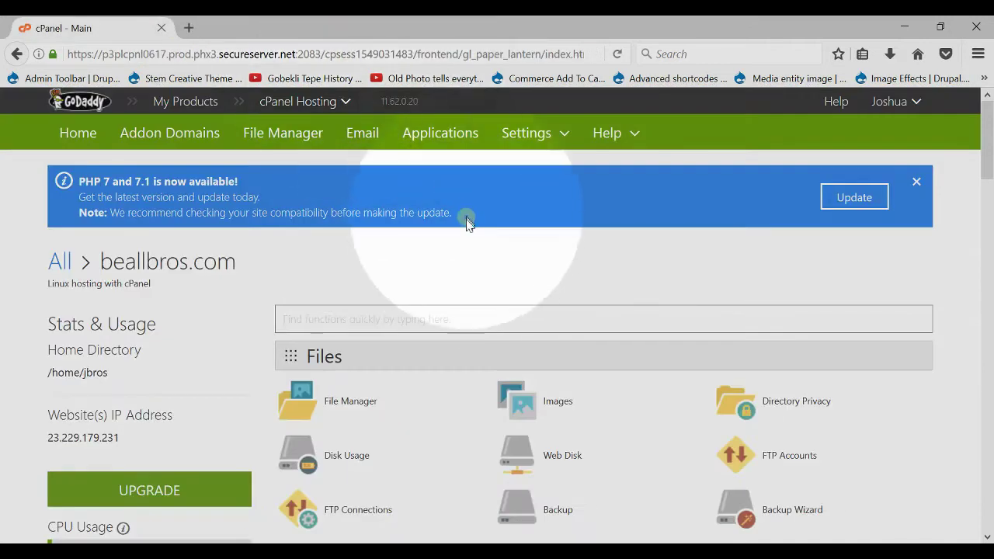
Step: Create a new MySQL database named Drupal8-TEST in the hosting control panel
scroll(459, 266, "down", 10)
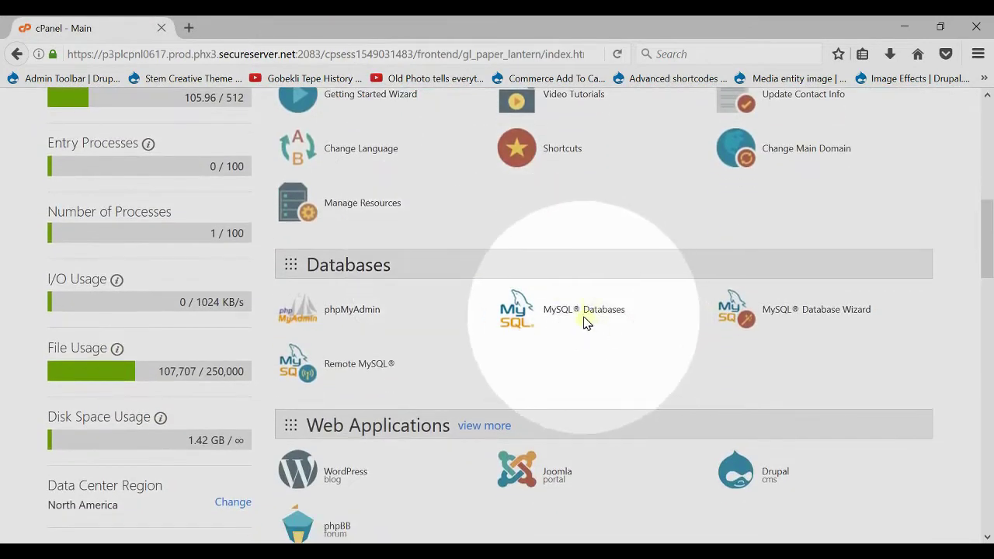
left_click(579, 313)
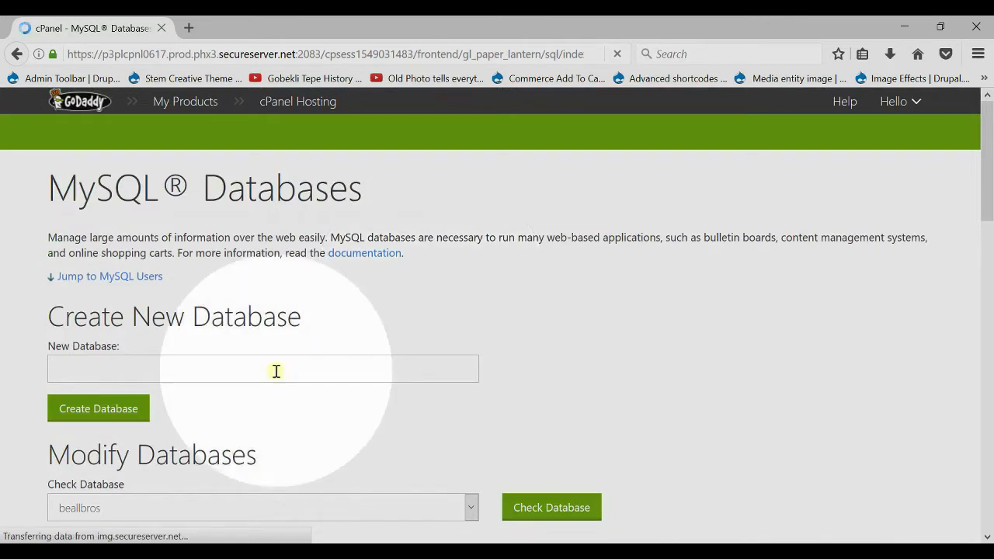
left_click(275, 371)
type("Drupal8-TEST")
left_click(134, 414)
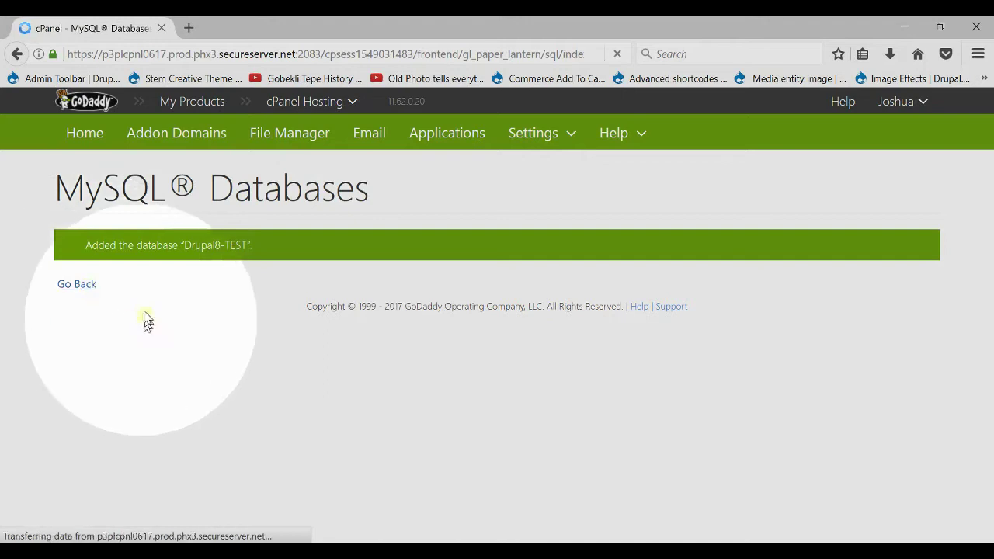
Step: Create the MySQL user Drupal8-TEST, filling in the saved account password and repeating it for confirmation
scroll(151, 313, "down", 10)
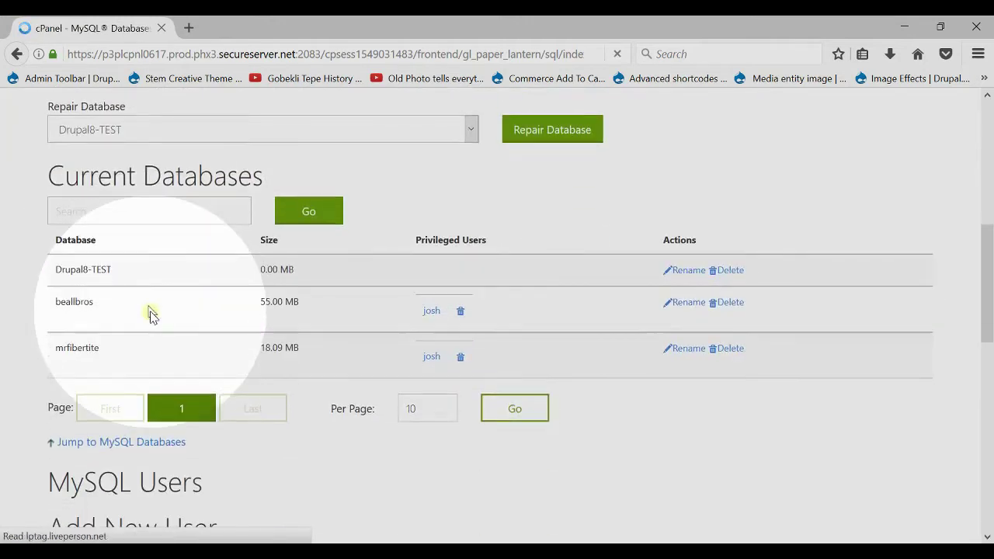
scroll(174, 204, "down", 5)
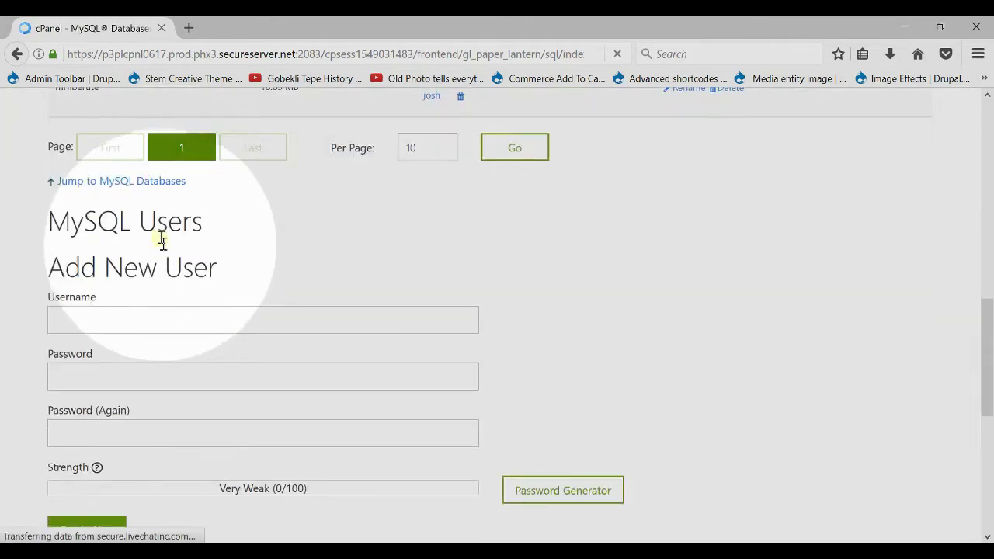
triple_click(145, 268)
left_click(126, 318)
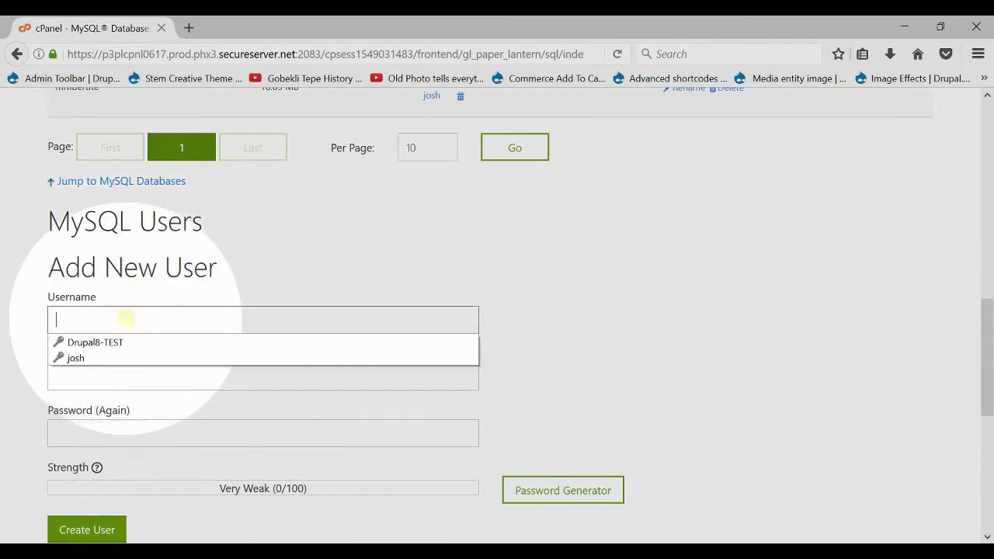
left_click(112, 343)
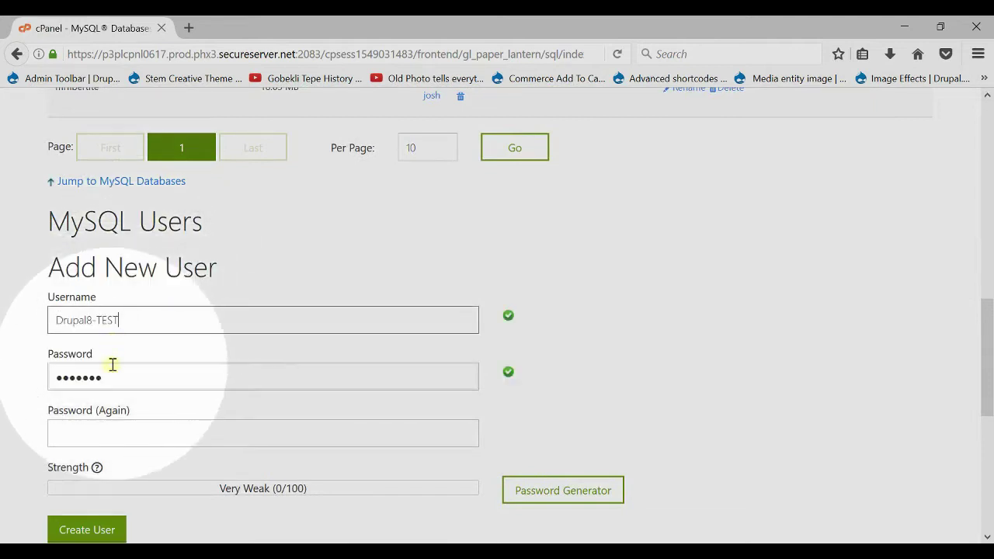
left_click(101, 434)
type("••")
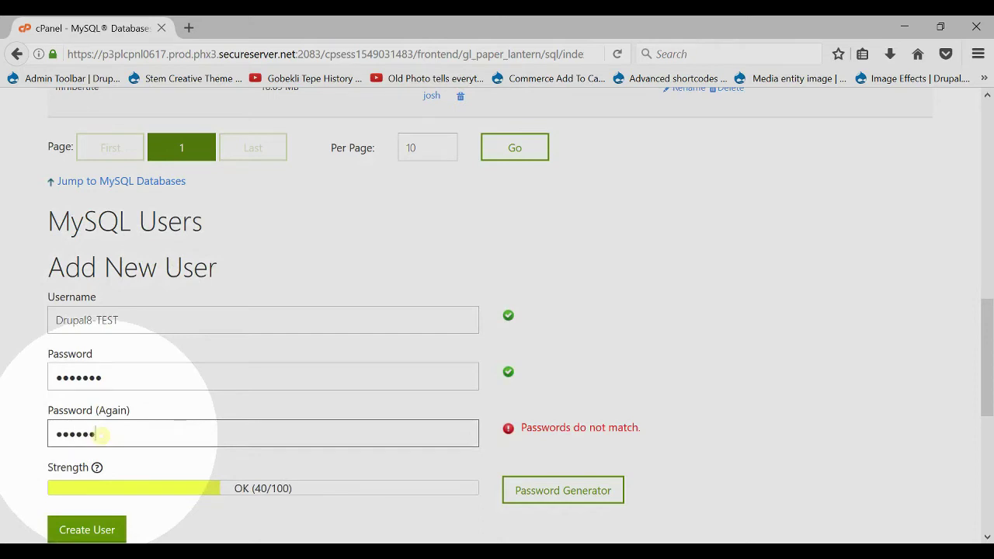
left_click(75, 529)
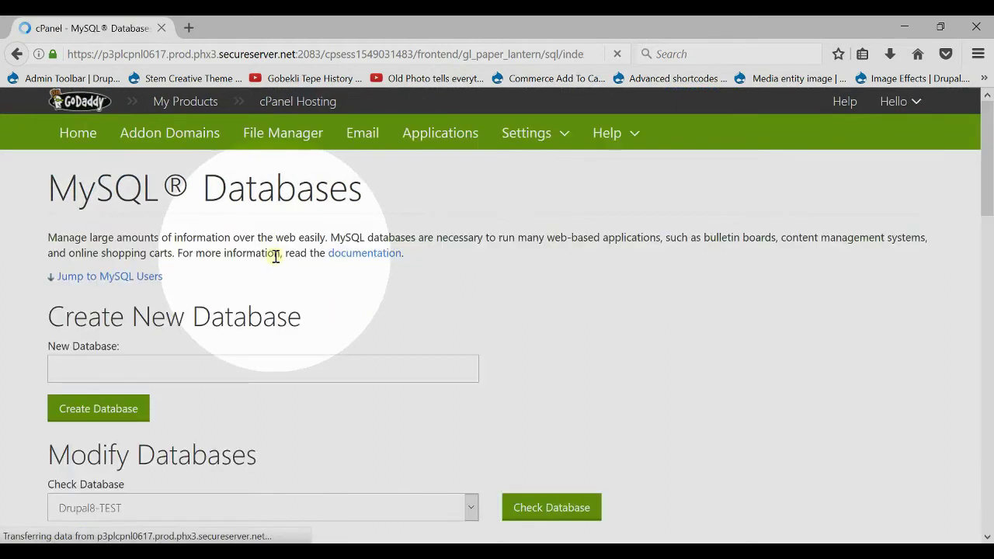
Step: Add the user Drupal8-TEST to the Drupal8-TEST database
scroll(276, 256, "down", 10)
scroll(273, 264, "down", 3)
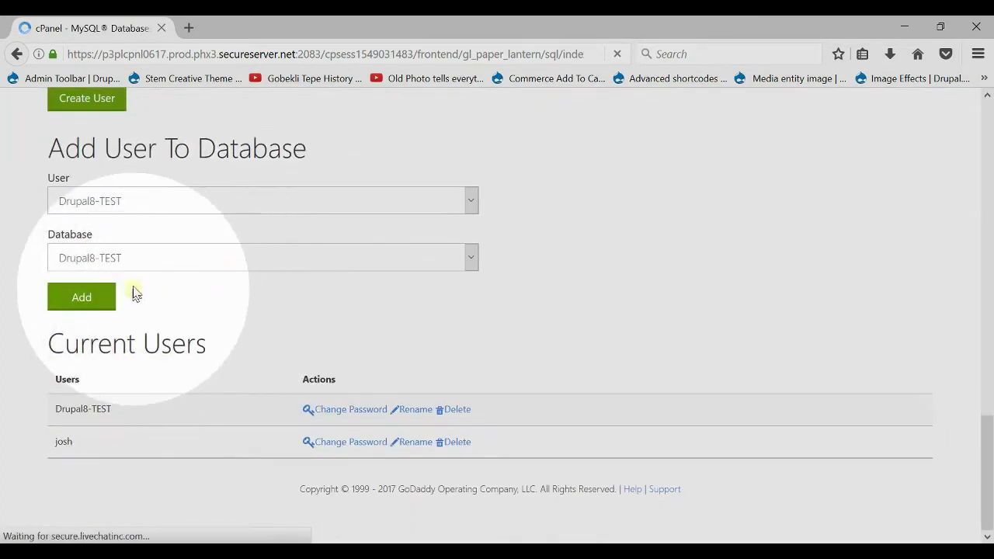
double_click(180, 148)
left_click(181, 149)
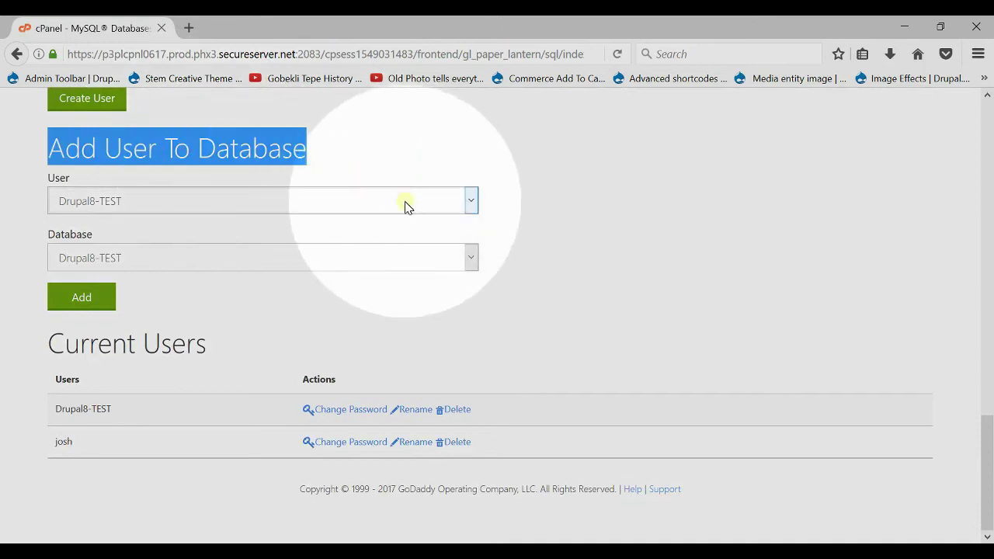
left_click(55, 178)
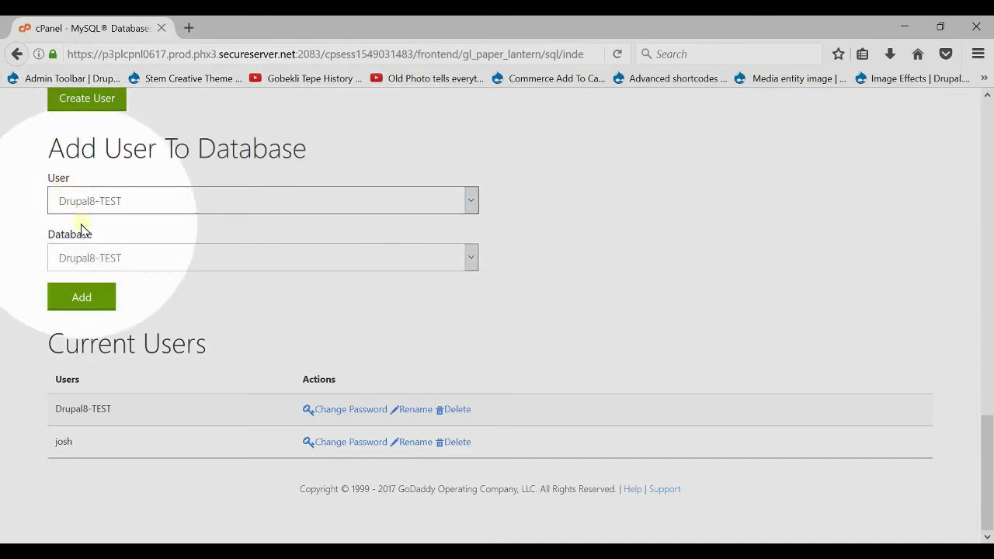
double_click(82, 236)
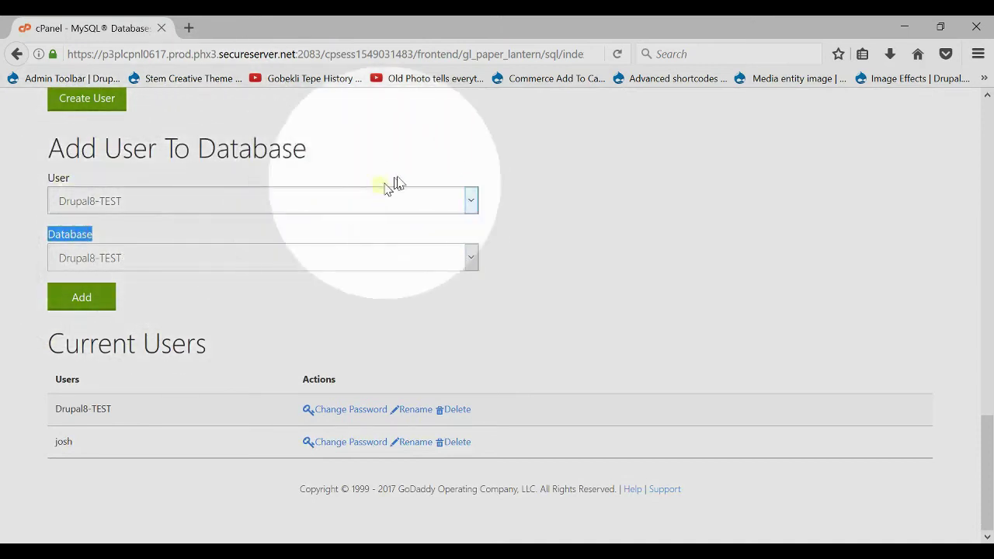
left_click(407, 201)
left_click(369, 161)
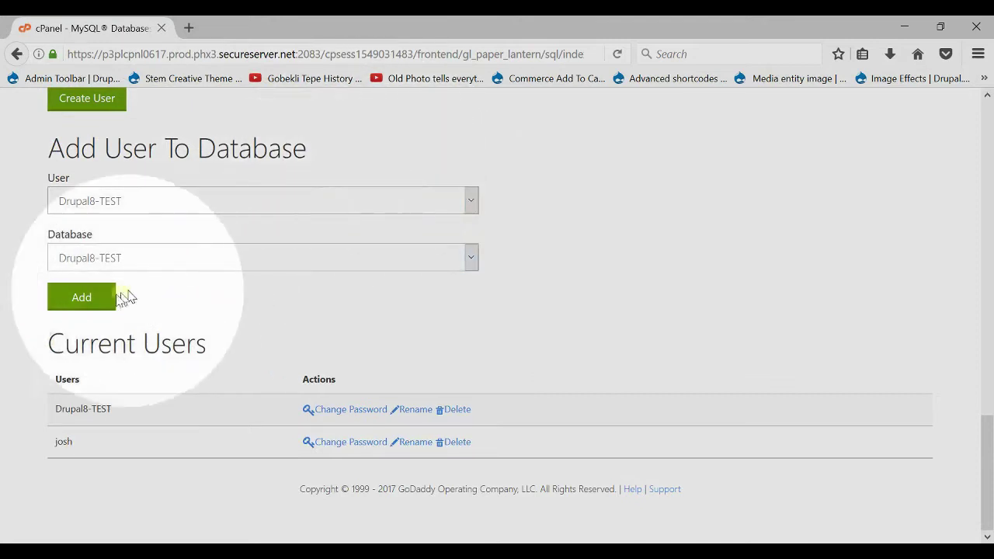
left_click(99, 303)
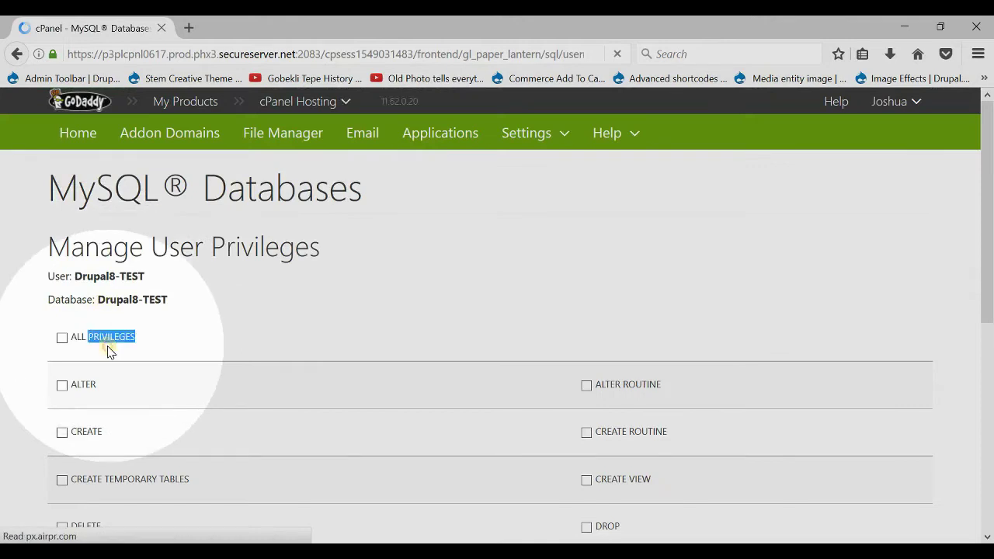
Step: Grant ALL PRIVILEGES on the Drupal8-TEST database to its user and apply the changes
left_click(61, 339)
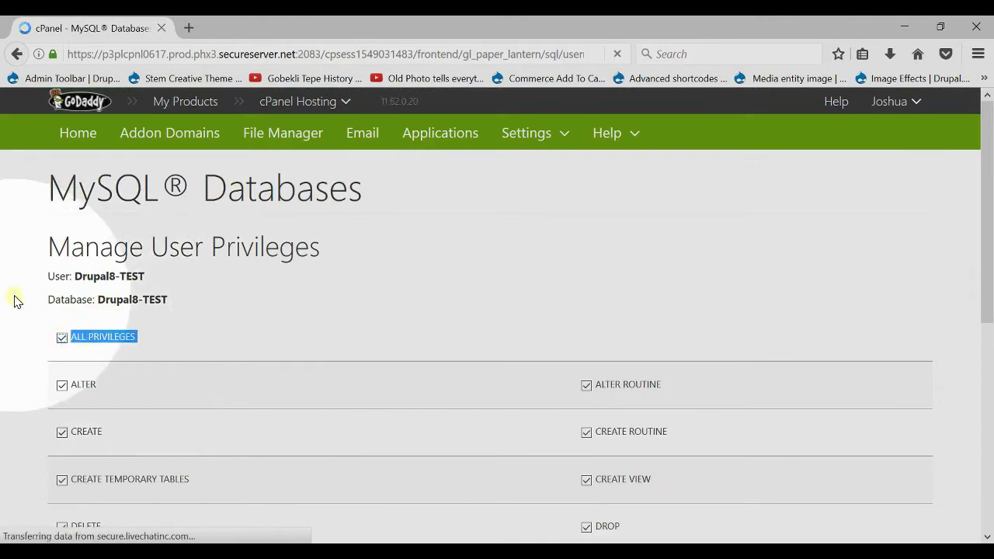
scroll(18, 309, "down", 5)
scroll(103, 403, "up", 2)
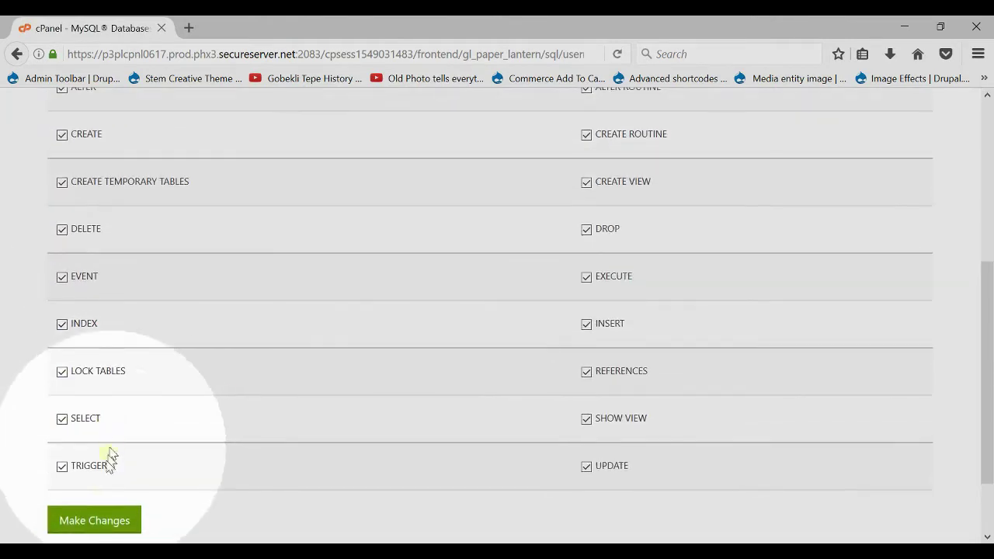
scroll(99, 481, "down", 2)
left_click(109, 440)
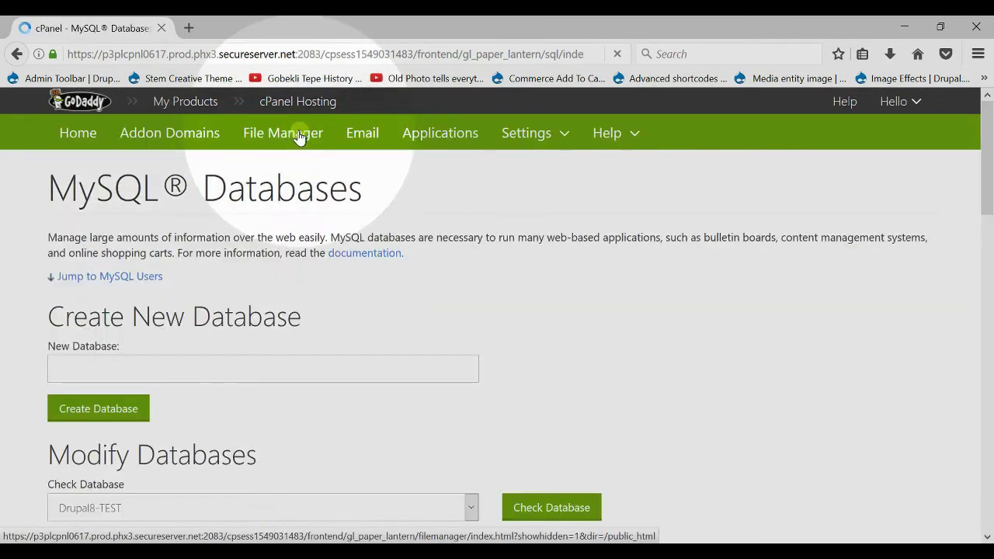
Step: Create a folder named Drupal8-TEST inside public_html in the hosting File Manager
left_click(295, 133)
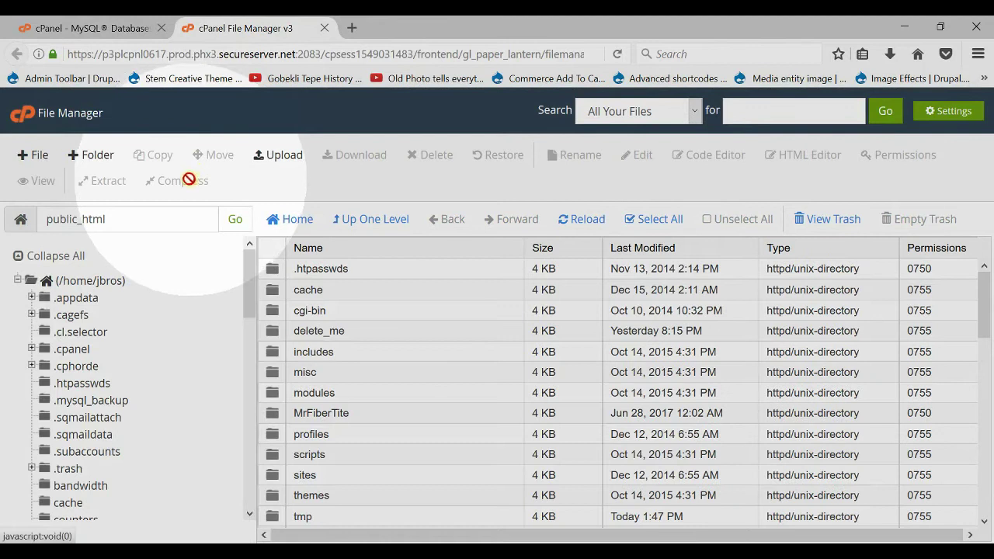
left_click(102, 158)
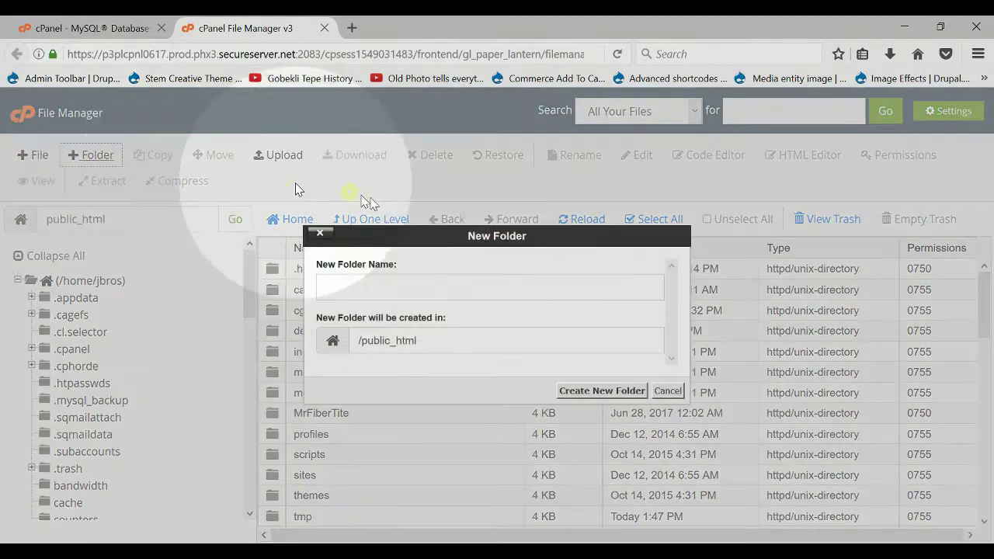
left_click(472, 290)
type("D")
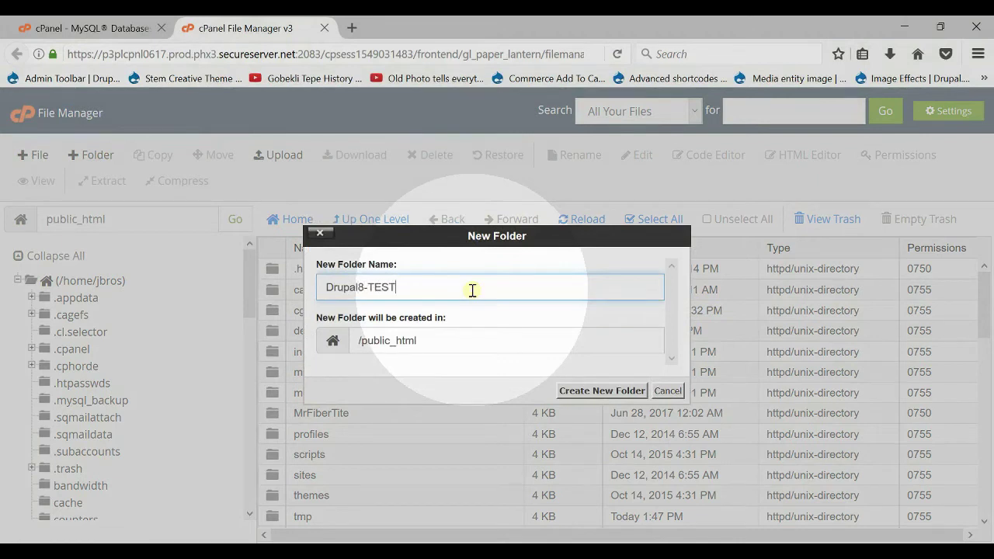
type("rupal8-TEST")
key("Return")
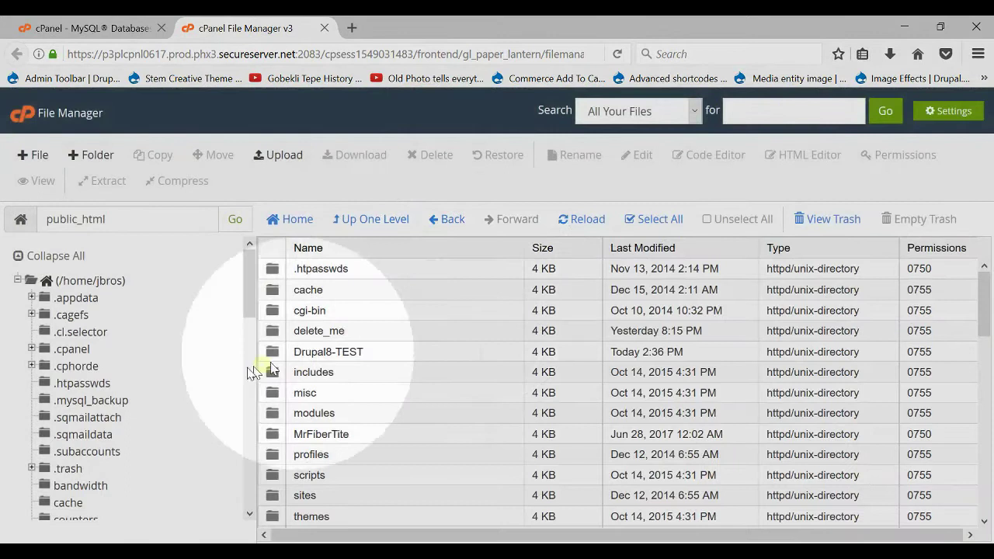
Step: Upload drupal-8.3.5.zip from the Fresh Installation folder into public_html/Drupal8-TEST, with the Execute permission enabled for User
double_click(299, 351)
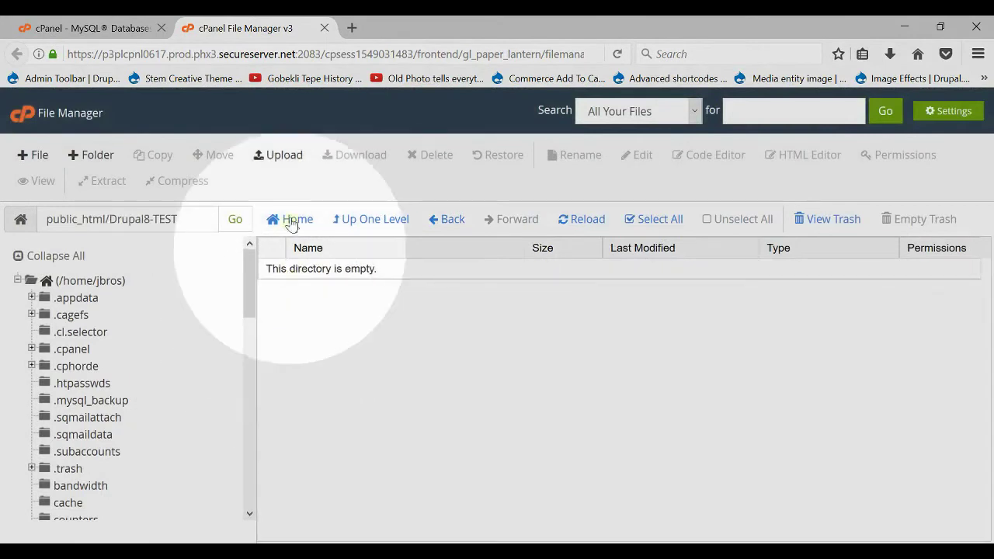
left_click(283, 155)
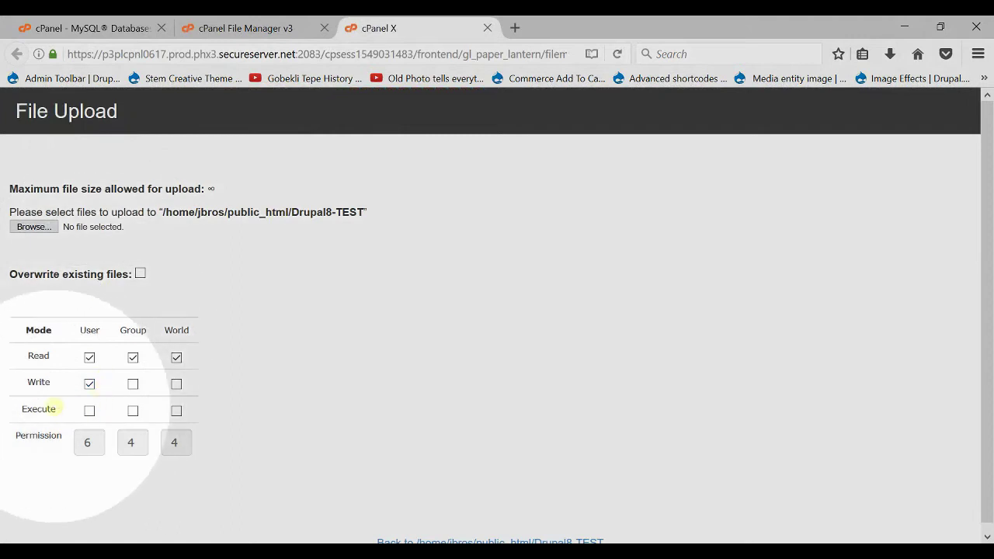
double_click(47, 408)
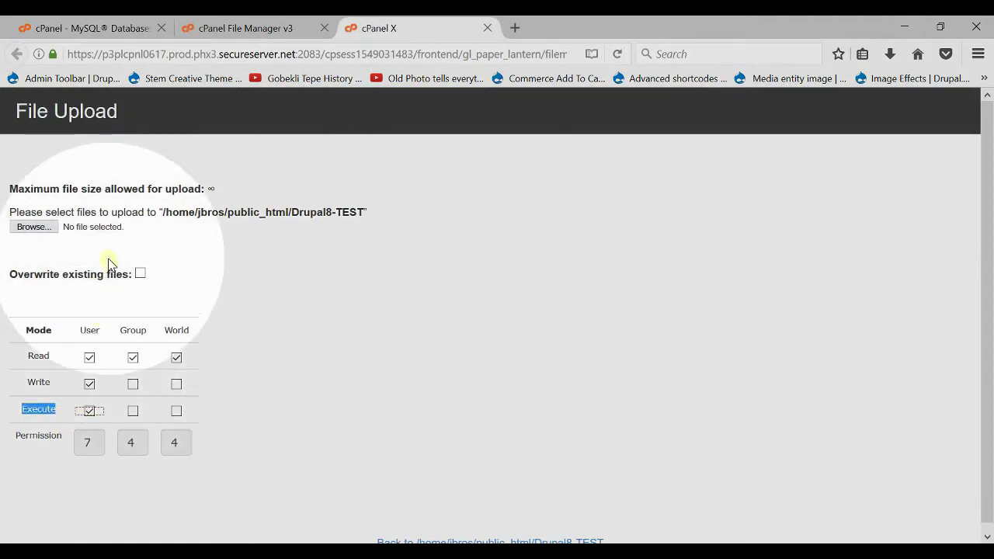
left_click(43, 231)
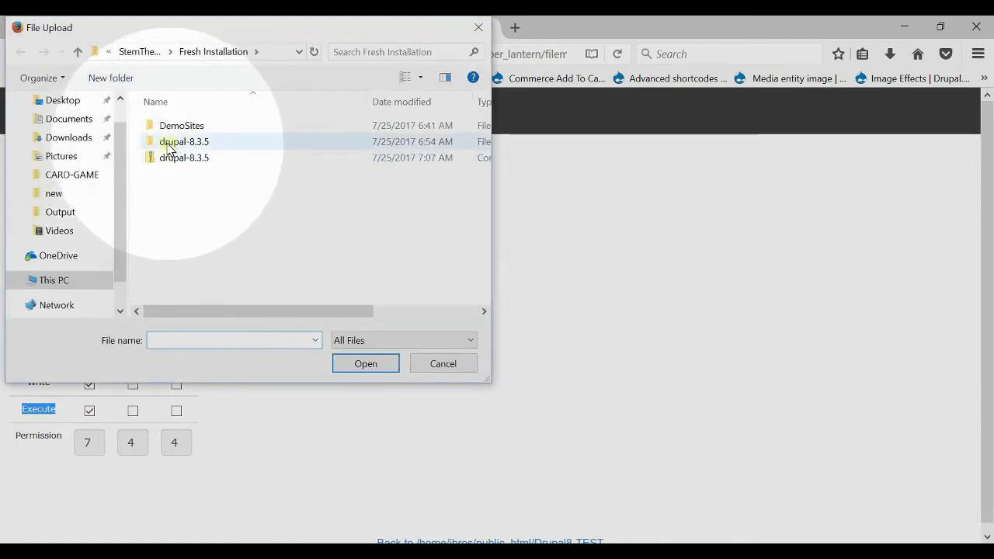
double_click(165, 159)
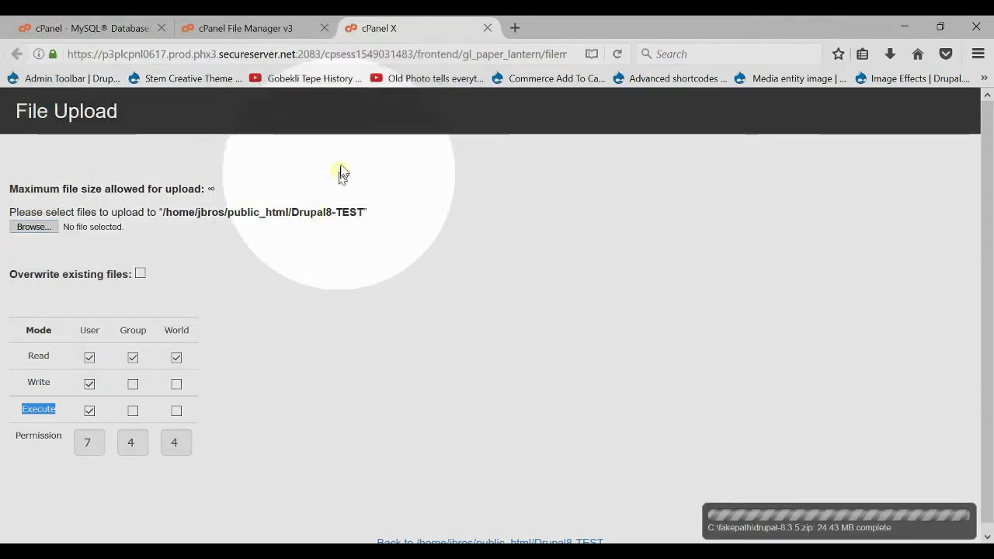
Step: Extract drupal-8.3.5.zip inside public_html/Drupal8-TEST and refresh the folder listing
left_click(488, 28)
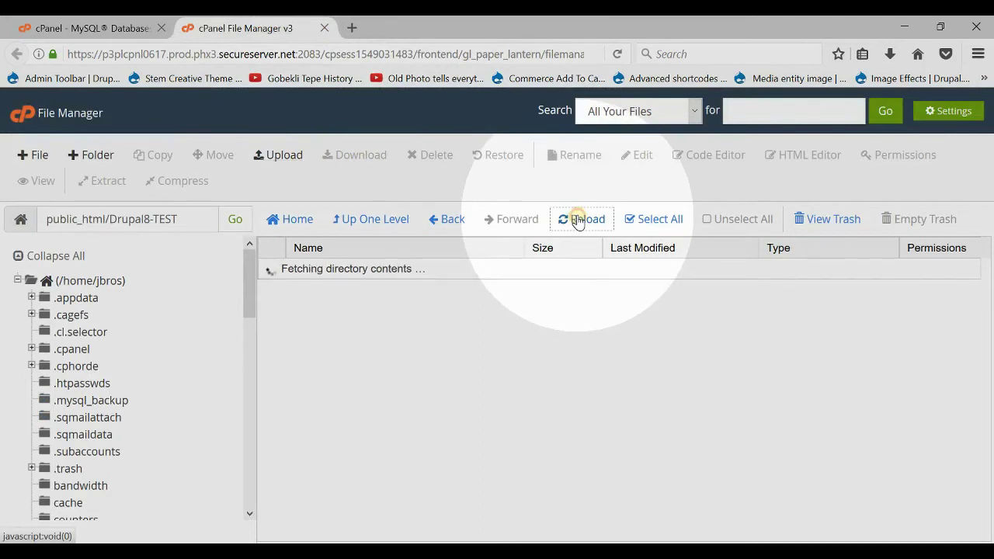
left_click(280, 276)
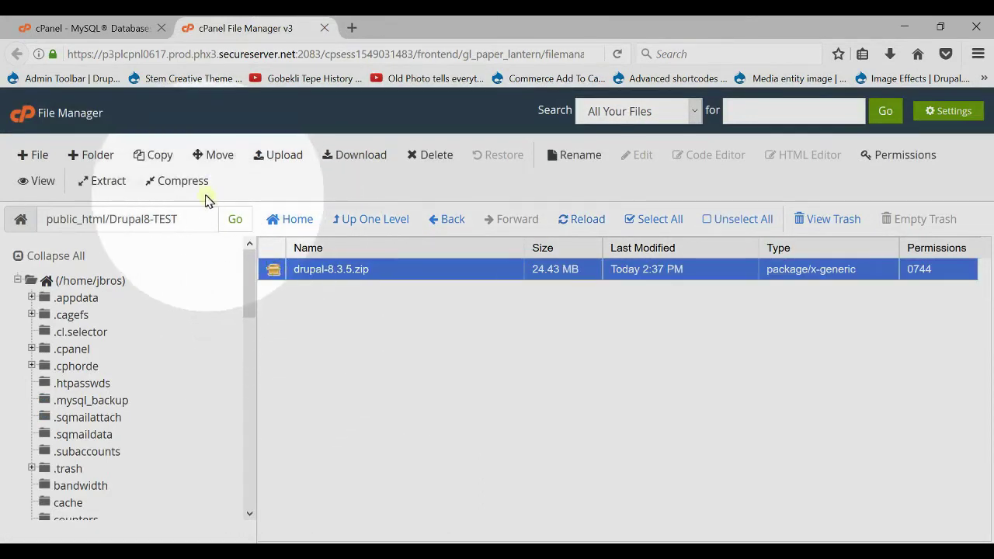
mouse_move(102, 181)
left_mouse_down()
mouse_move(114, 210)
mouse_move(108, 192)
left_mouse_up()
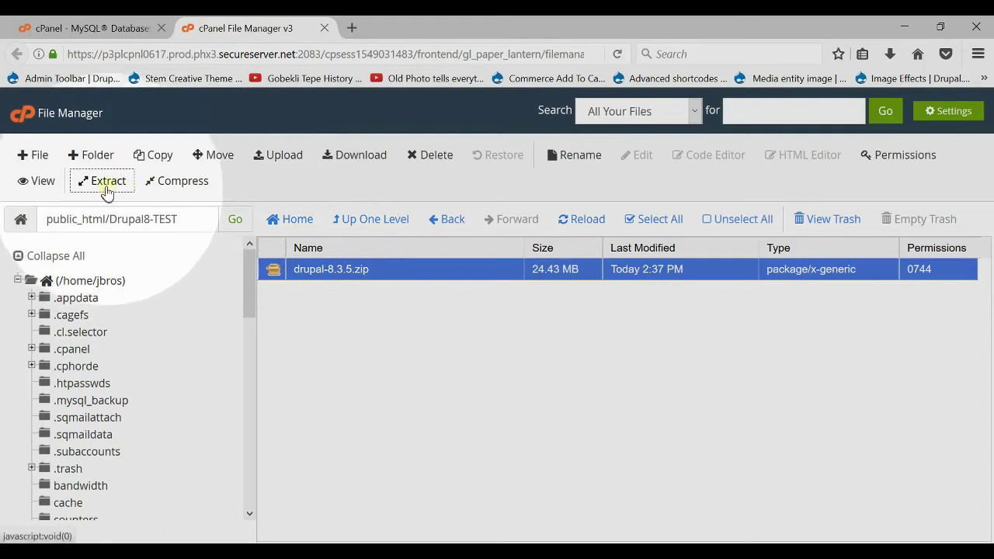
left_click(107, 187)
left_click(614, 396)
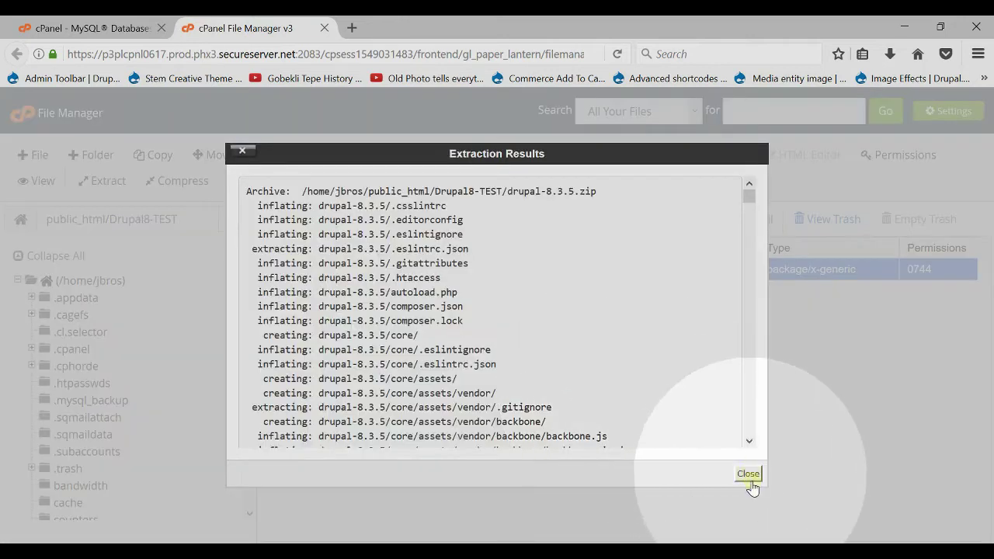
left_click(747, 473)
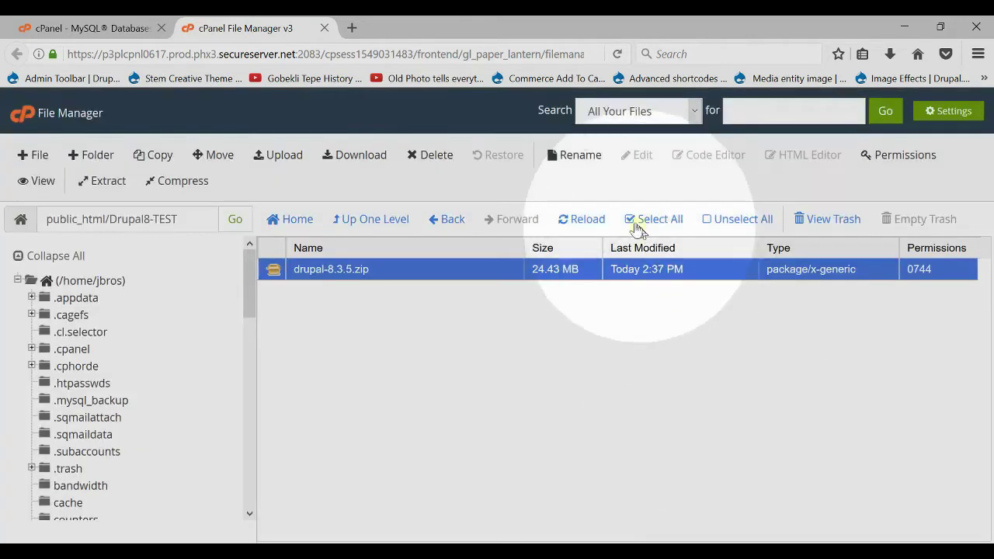
left_click(572, 221)
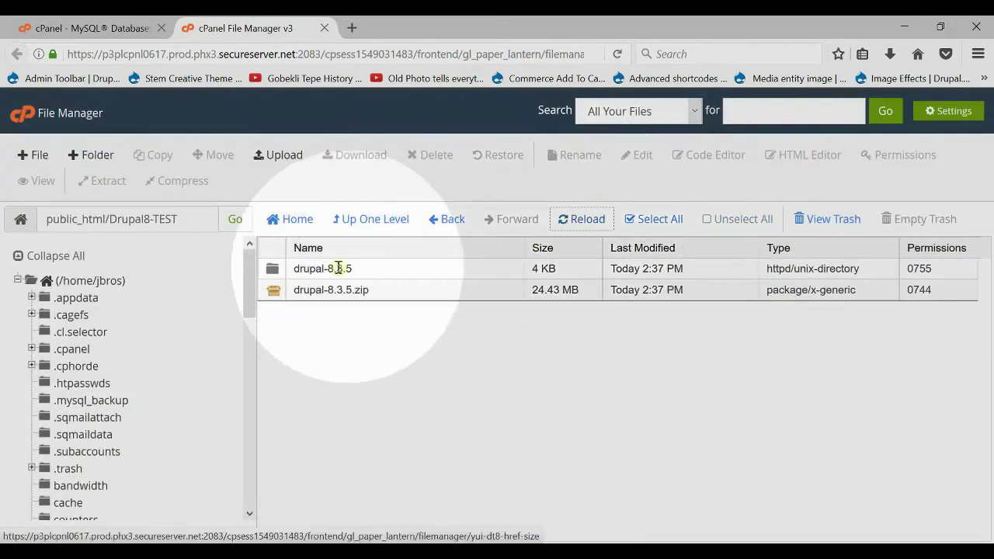
Step: Move all files and folders from drupal-8.3.5 up into /public_html/Drupal8-TEST and go to that folder
double_click(276, 270)
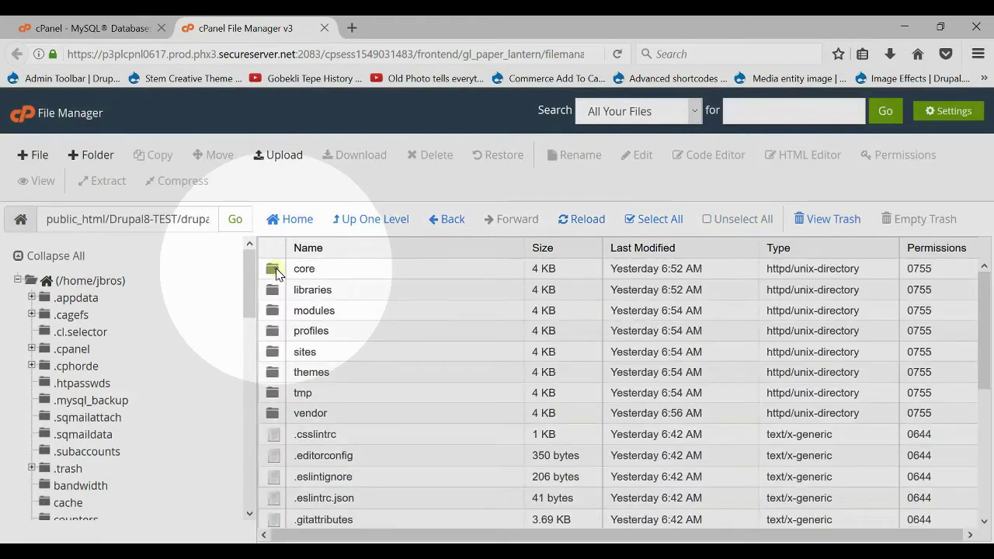
left_click(276, 269)
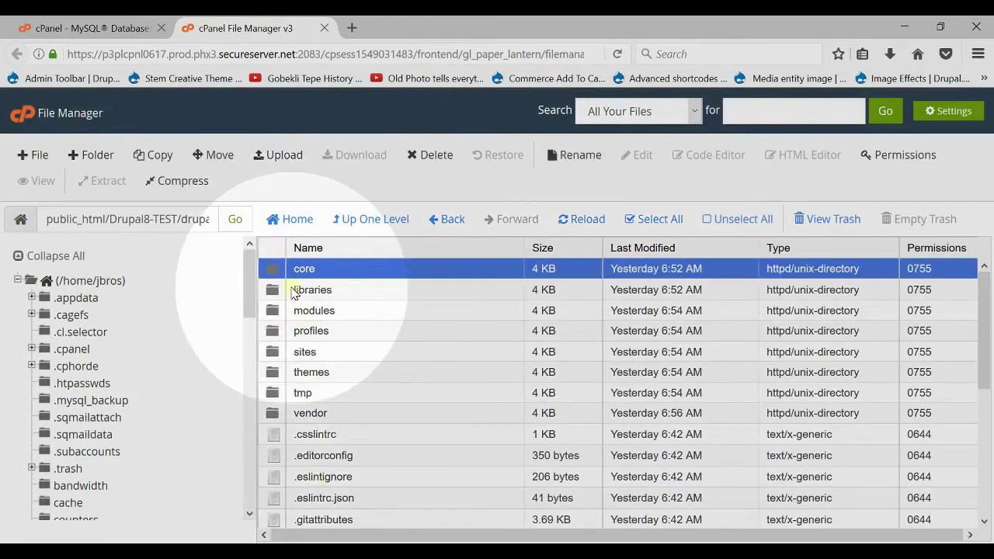
scroll(311, 388, "down", 5)
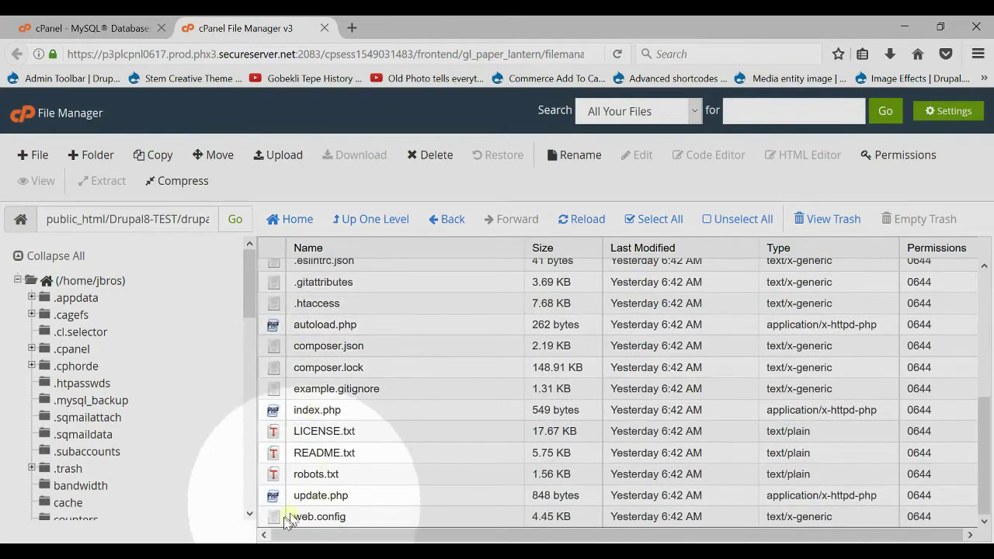
left_click(275, 525, "shift")
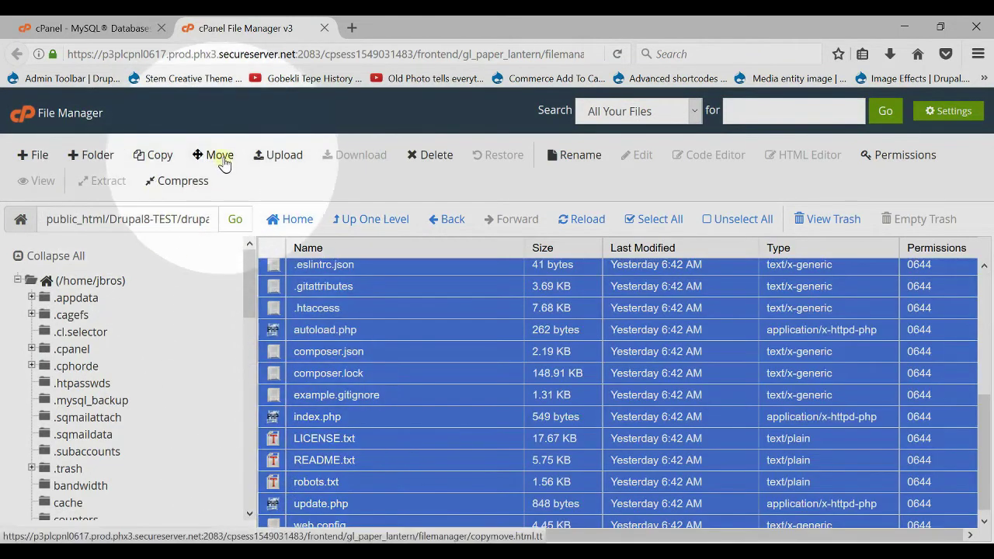
left_click(223, 155)
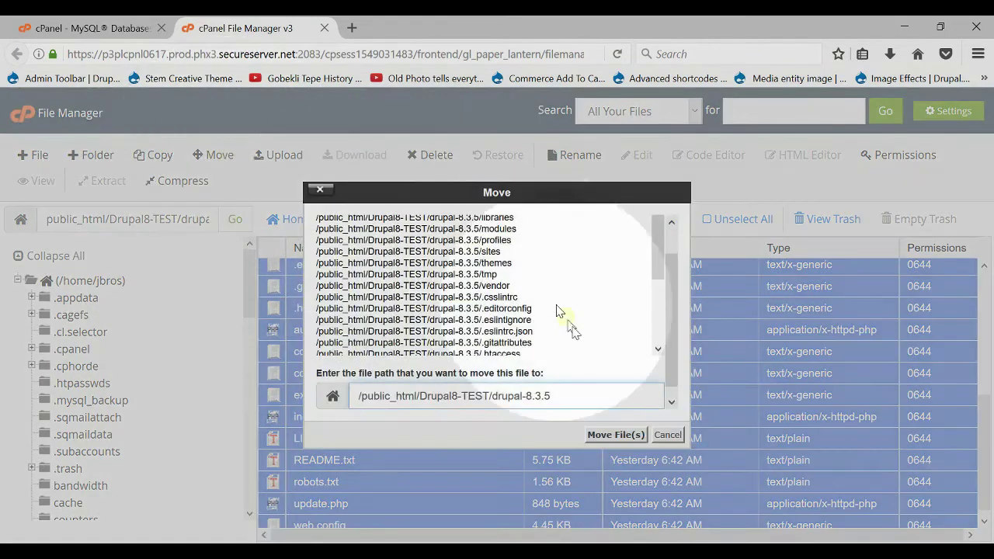
left_click_drag(558, 395, 493, 405)
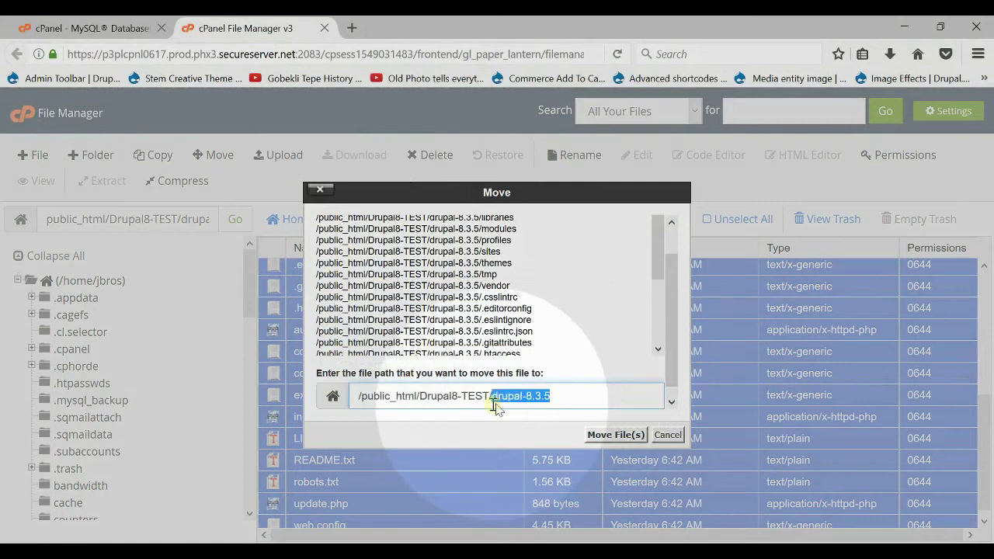
key("Return")
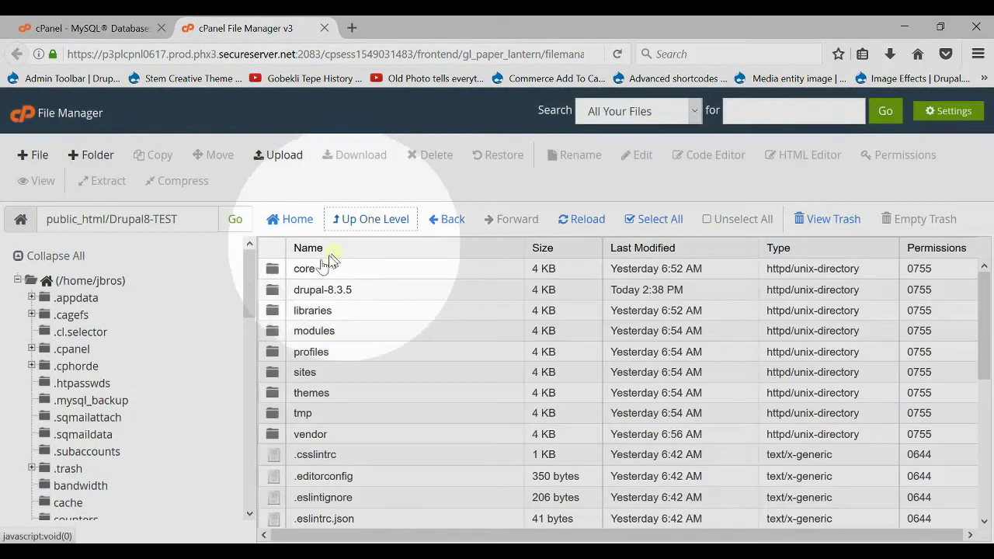
Step: Delete the emptied drupal-8.3.5 folder from public_html/Drupal8-TEST
left_click(278, 294)
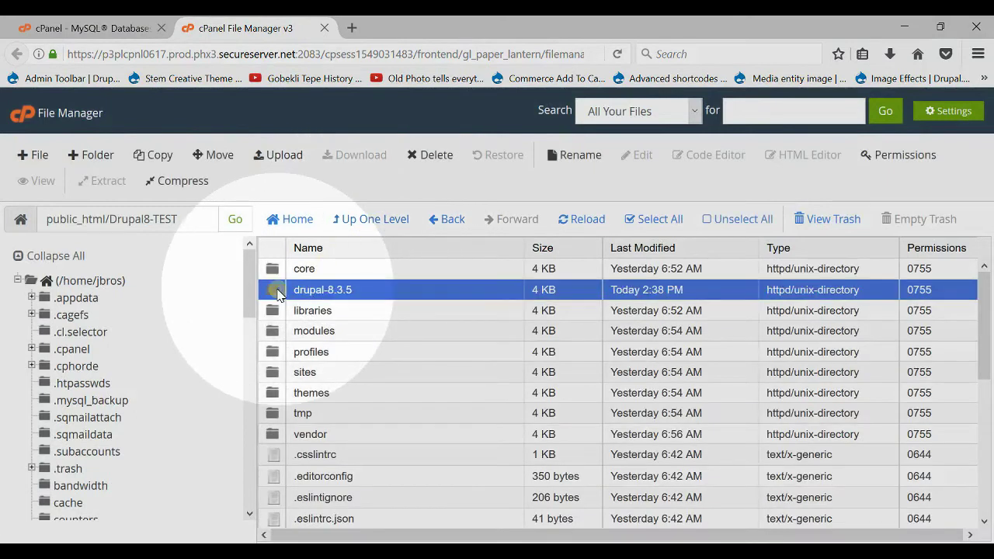
key("Delete")
key("Return")
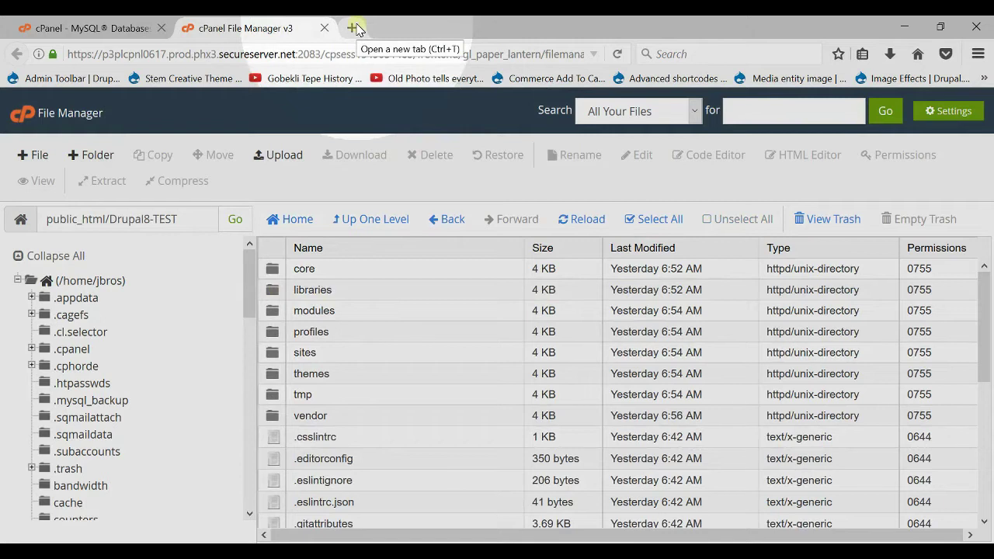
Step: Open the Drupal installer at beallbros.com/Drupal8-TEST in a new browser tab
left_click(353, 27)
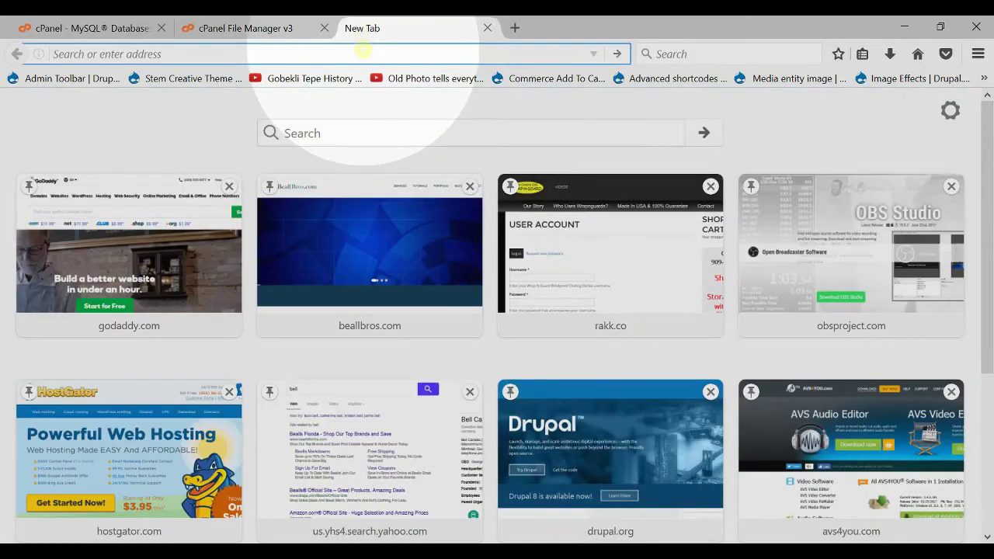
type("be")
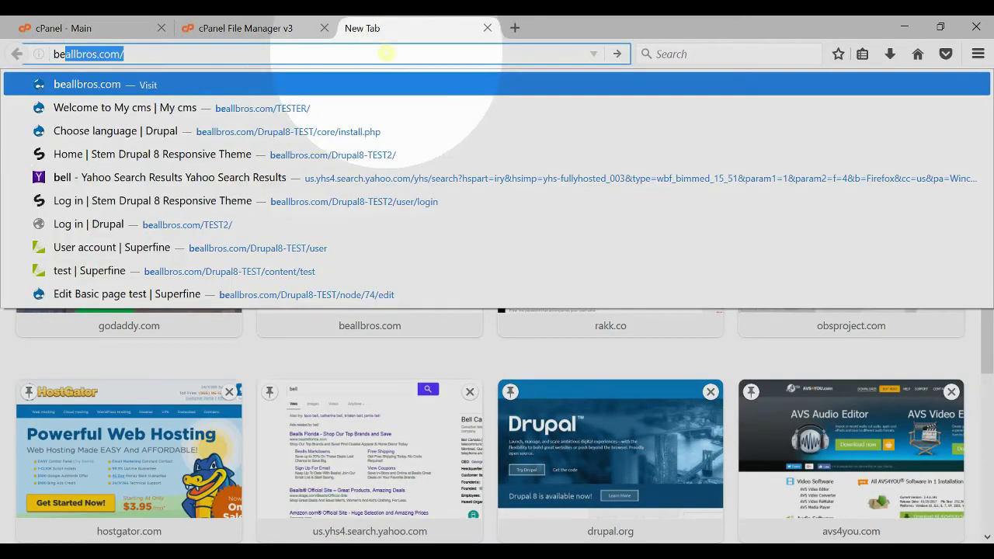
left_click(386, 53)
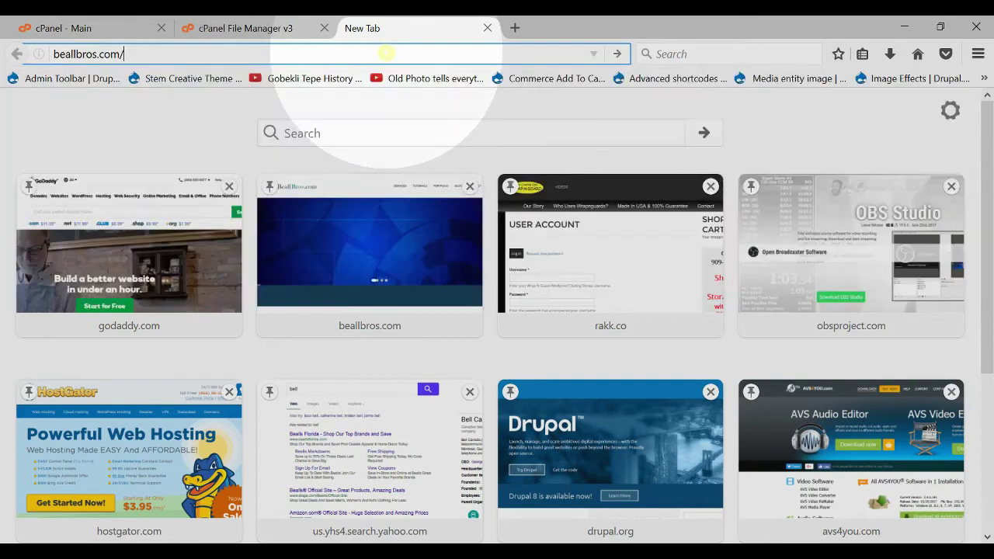
type("D")
key("Return")
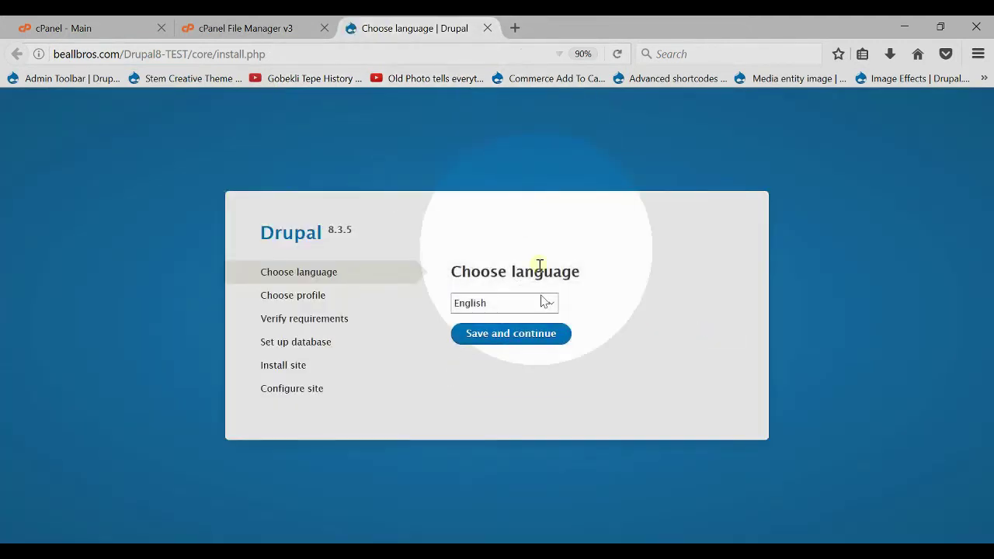
Step: Continue the installation in English with the Standard profile and review the PHP OPcode caching entry under requirements
left_click(535, 338)
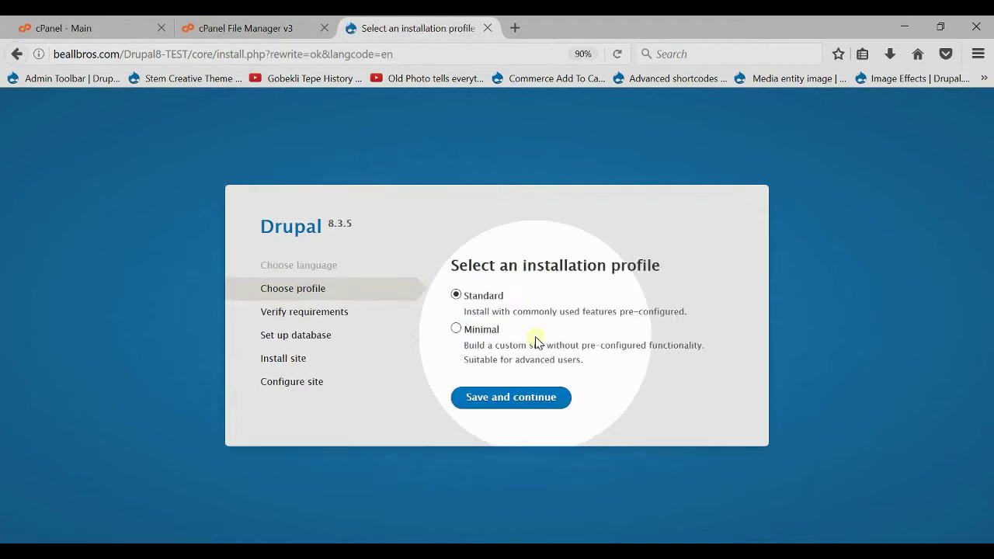
left_click(512, 405)
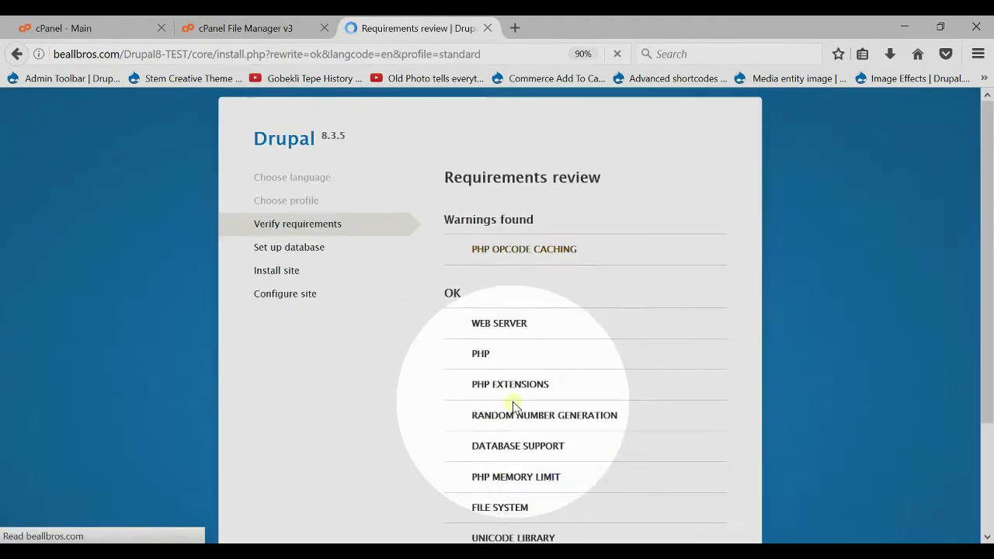
left_click_drag(585, 313, 469, 255)
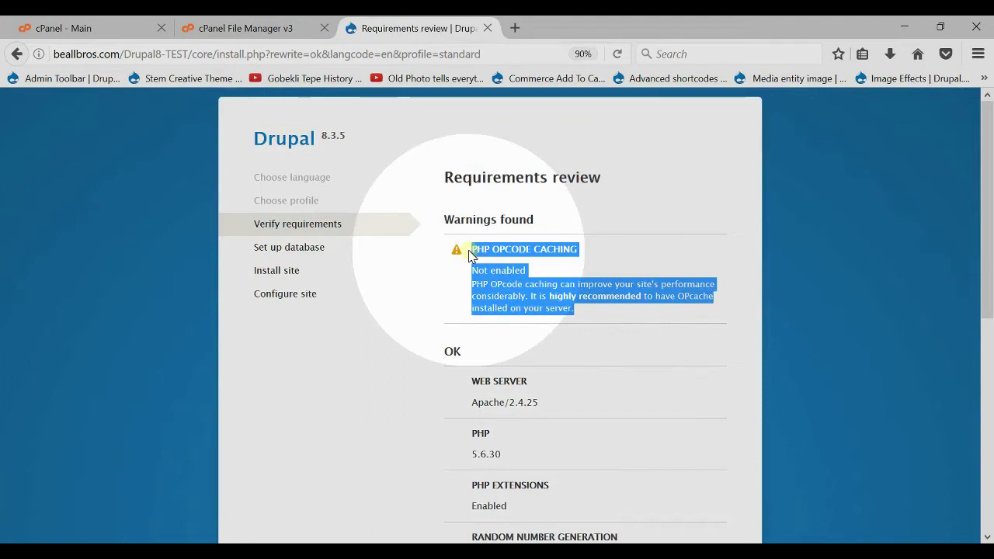
left_click(577, 314)
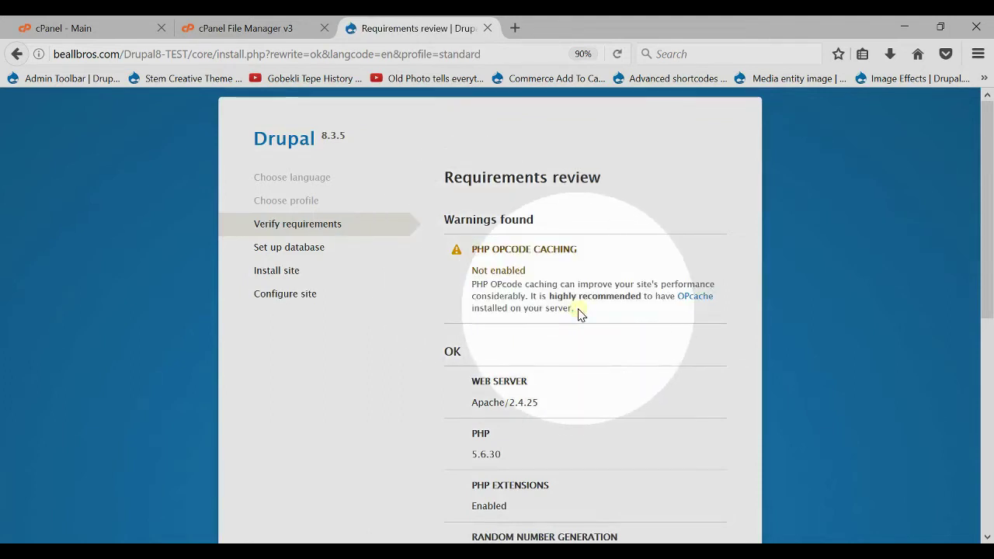
Step: Switch to cPanel and open the PHP version selector to view the available PHP extensions
left_click(93, 29)
scroll(435, 334, "down", 10)
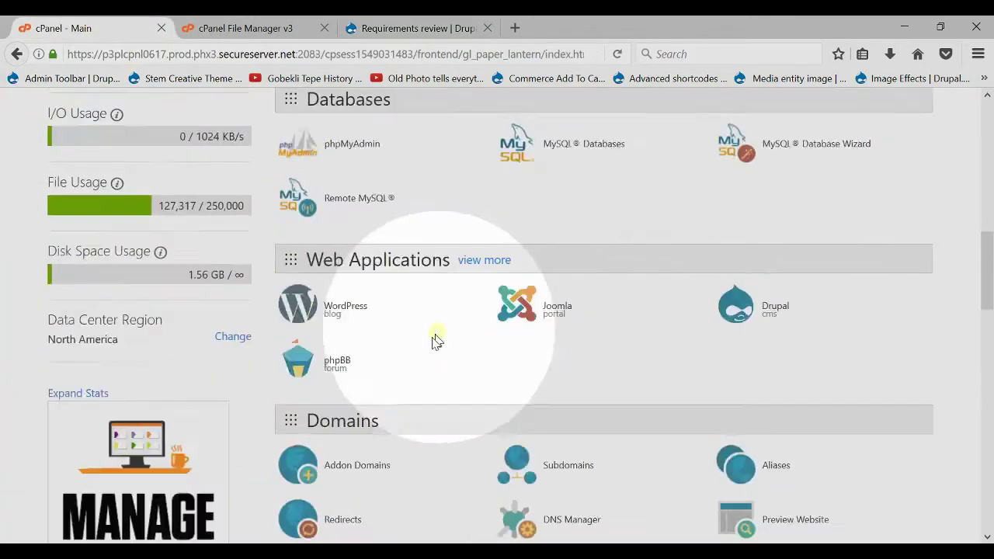
scroll(431, 345, "down", 3)
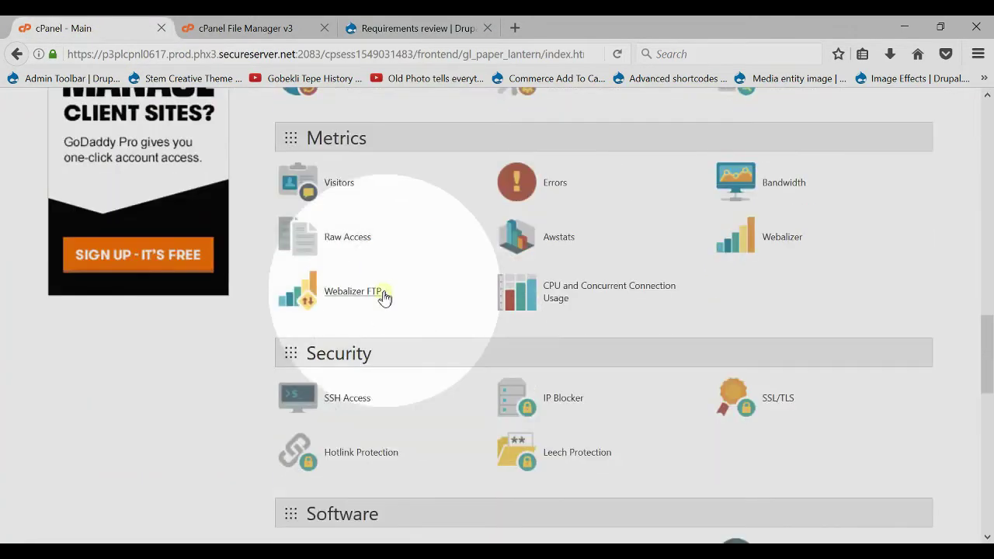
scroll(384, 295, "down", 1)
scroll(373, 307, "down", 4)
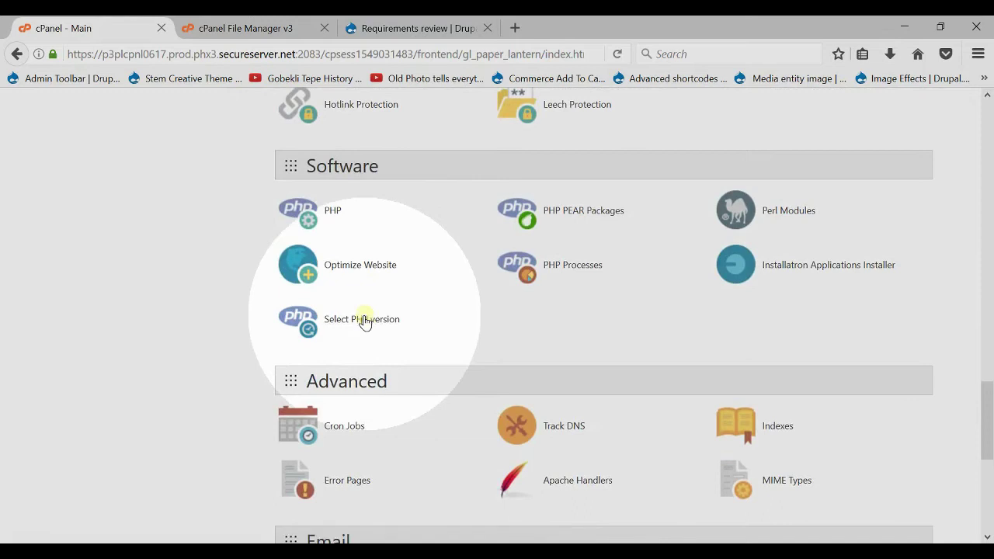
left_click(364, 322)
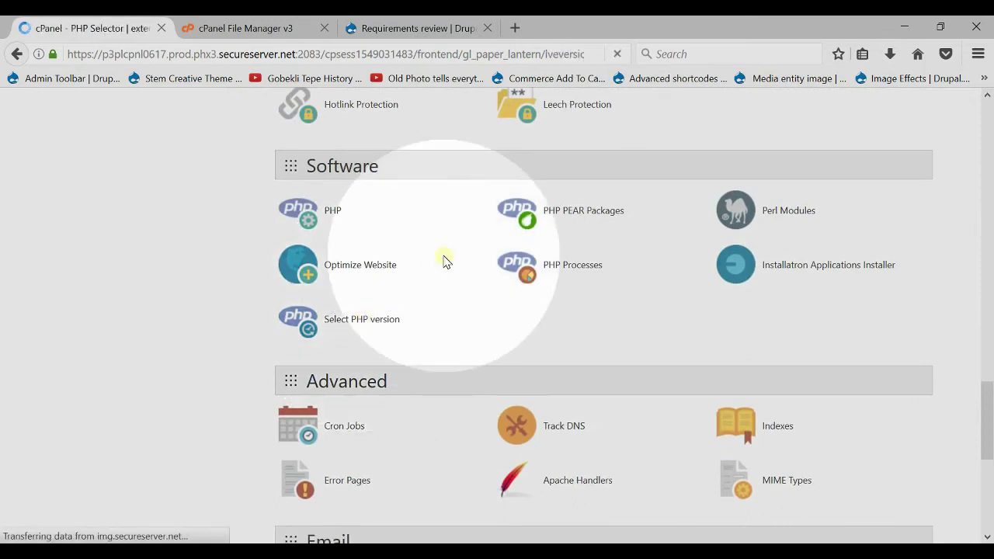
scroll(441, 264, "down", 4)
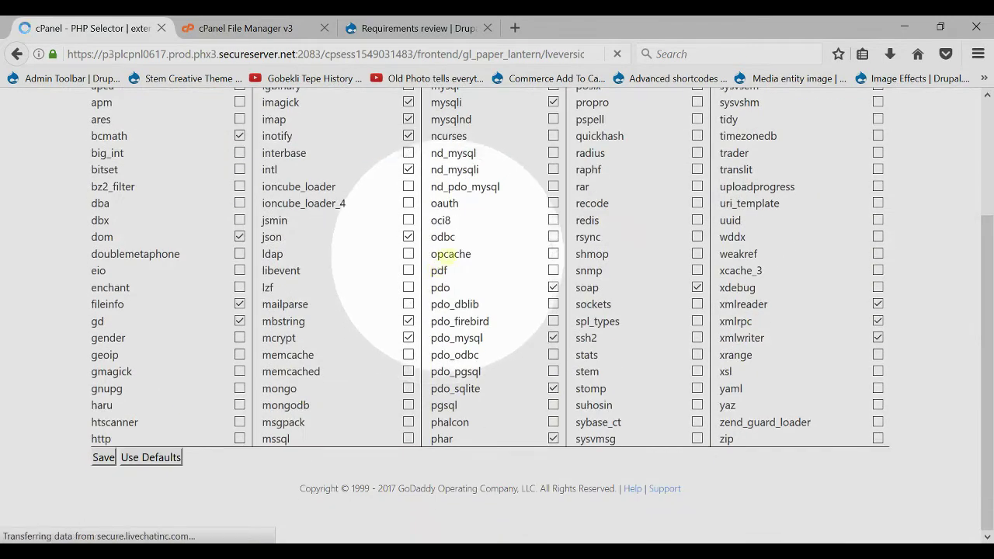
Step: Try enabling the opcache PHP extension and clear it again
double_click(451, 255)
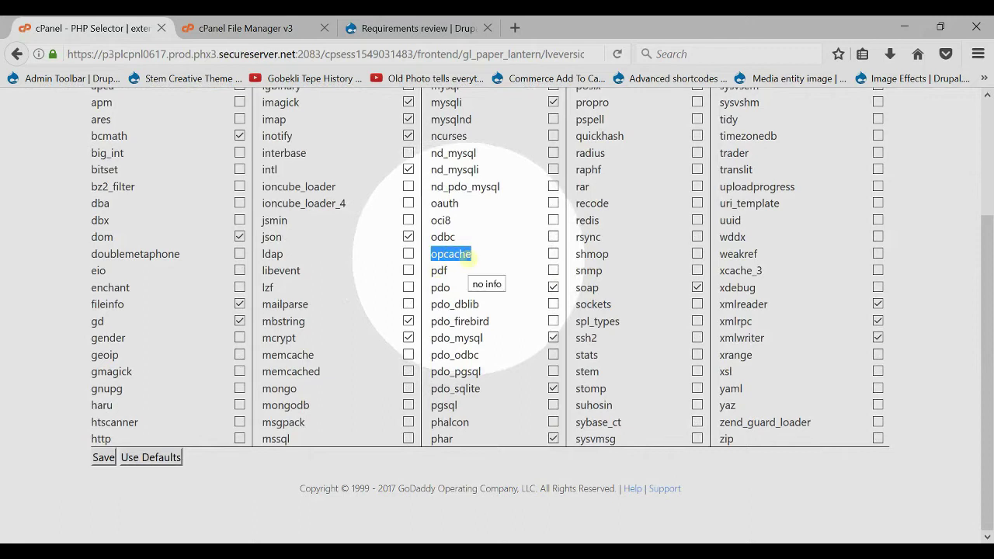
left_click(553, 254)
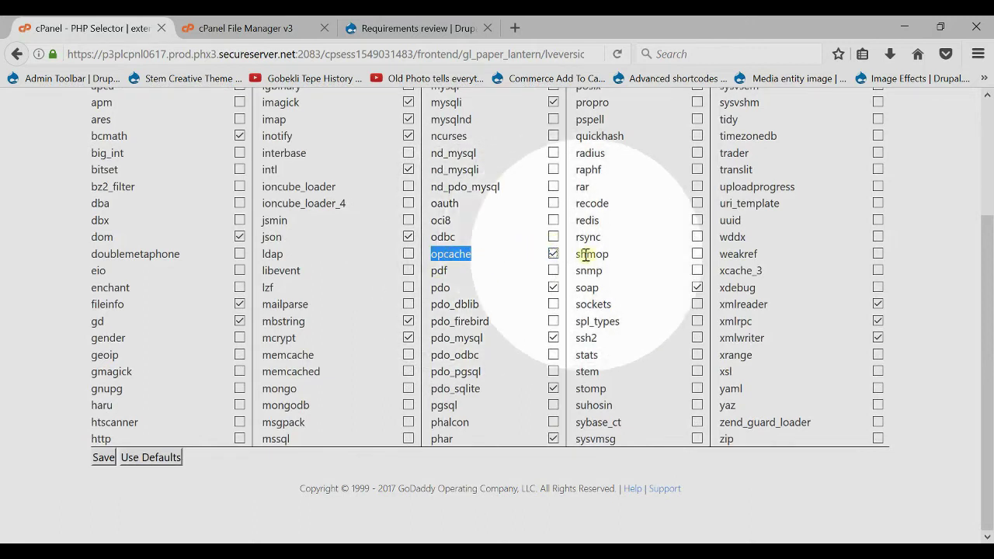
left_click(553, 254)
Step: Examine the PHP extension list for the timezonedb extension
scroll(882, 264, "up", 3)
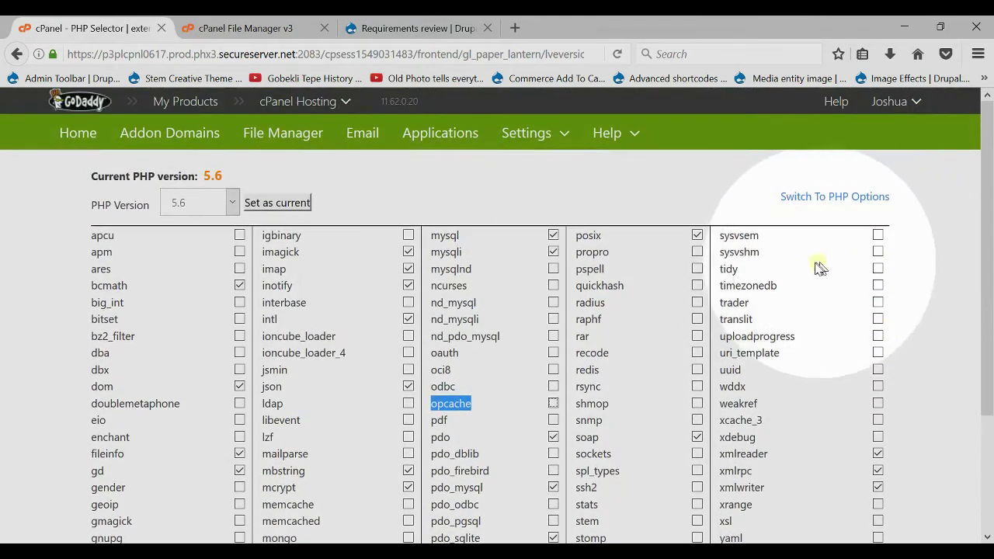
double_click(759, 286)
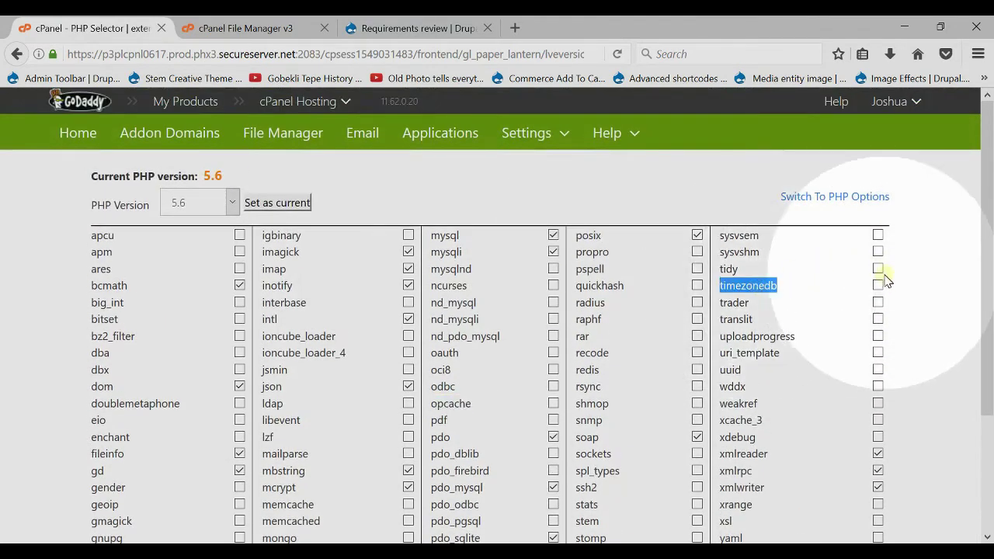
scroll(365, 171, "down", 3)
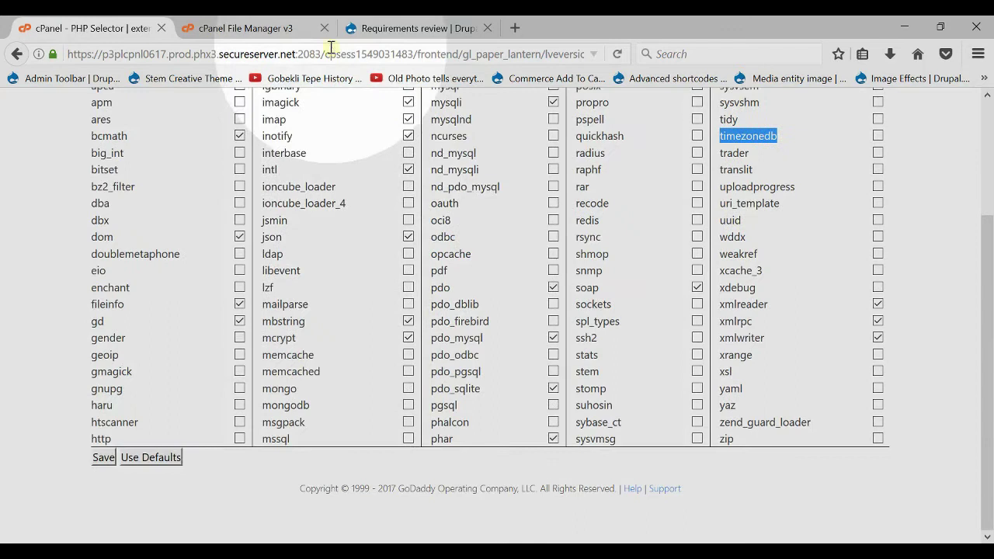
Step: Return to the Drupal installer's requirements review and examine the OPcode caching entry and the remaining requirements
left_click(412, 21)
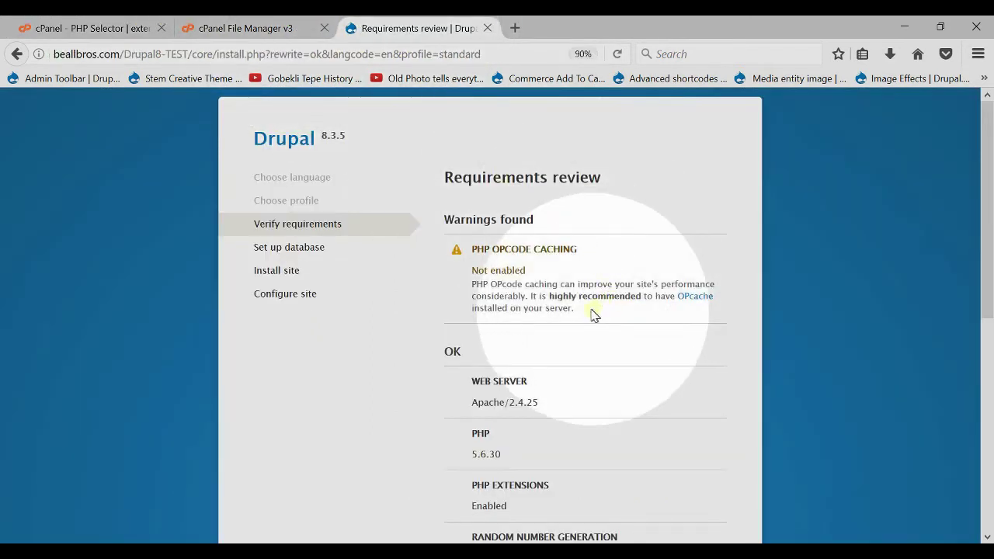
left_click_drag(592, 312, 470, 251)
scroll(567, 337, "down", 10)
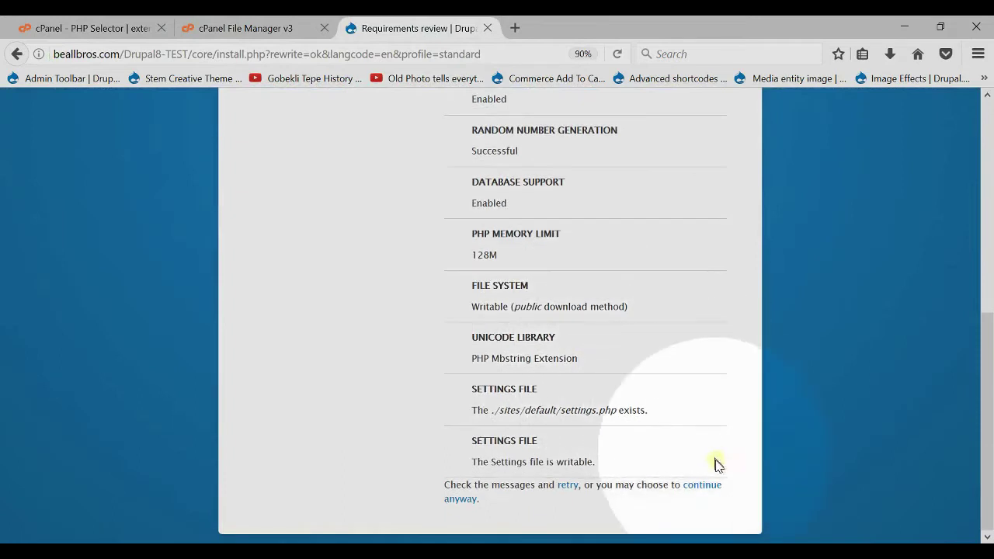
Step: Continue past the requirements and submit the MySQL database configuration with name and username Drupal8-TEST and the saved database password
left_click(703, 486)
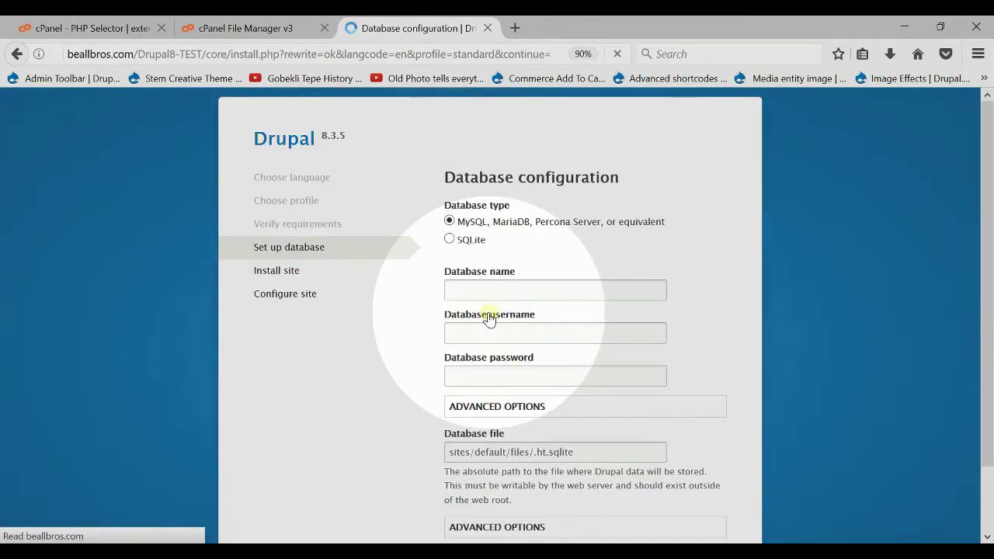
left_click(486, 311)
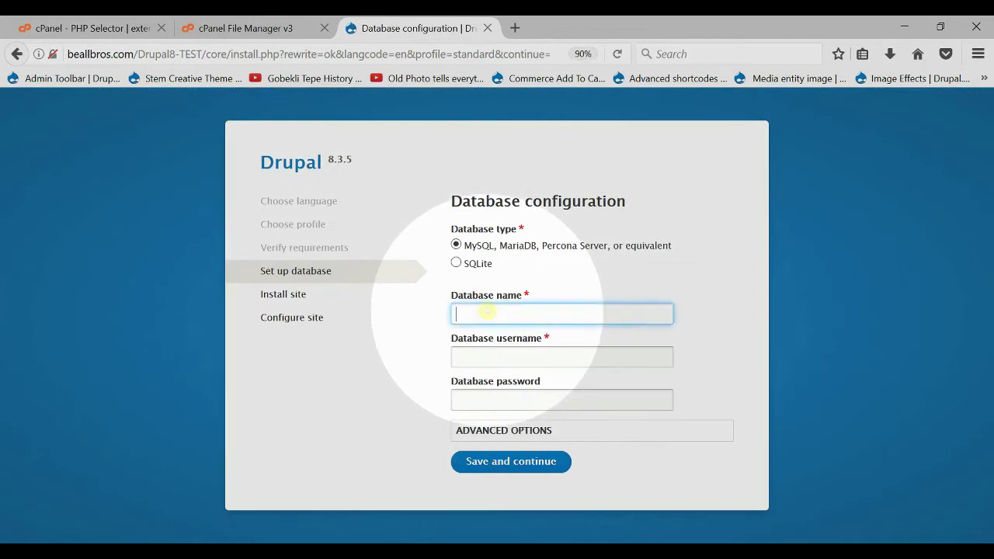
left_click(485, 312)
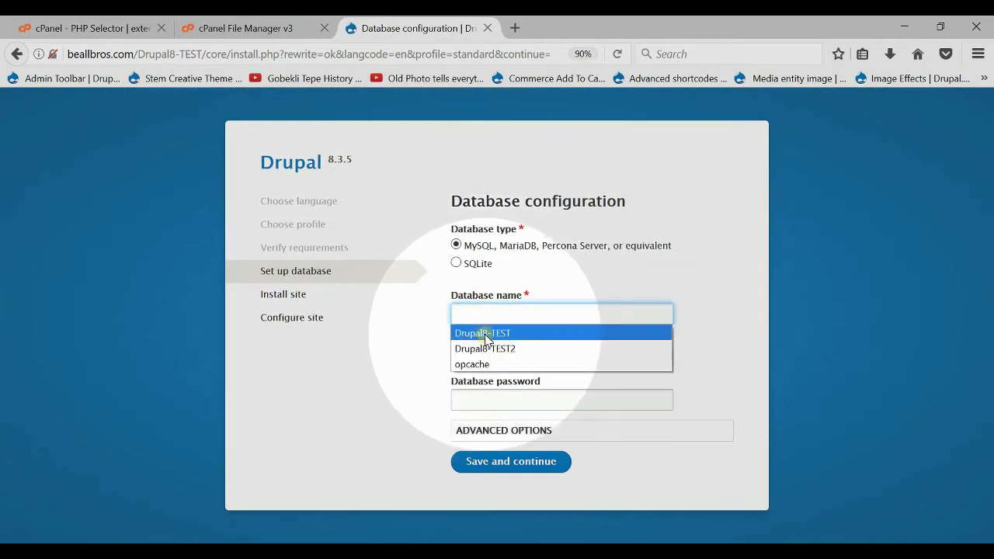
left_click(486, 333)
left_click(503, 356)
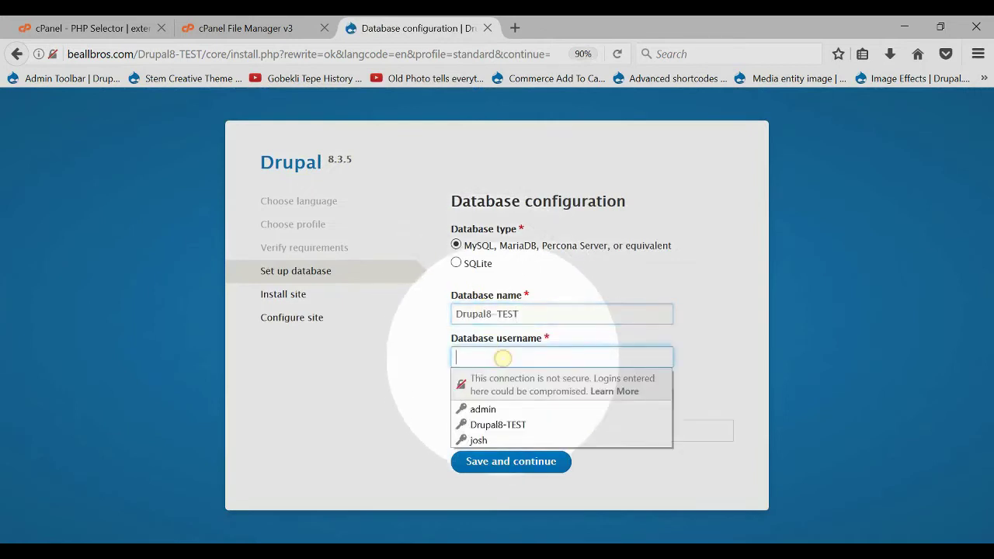
left_click(488, 424)
left_click(498, 462)
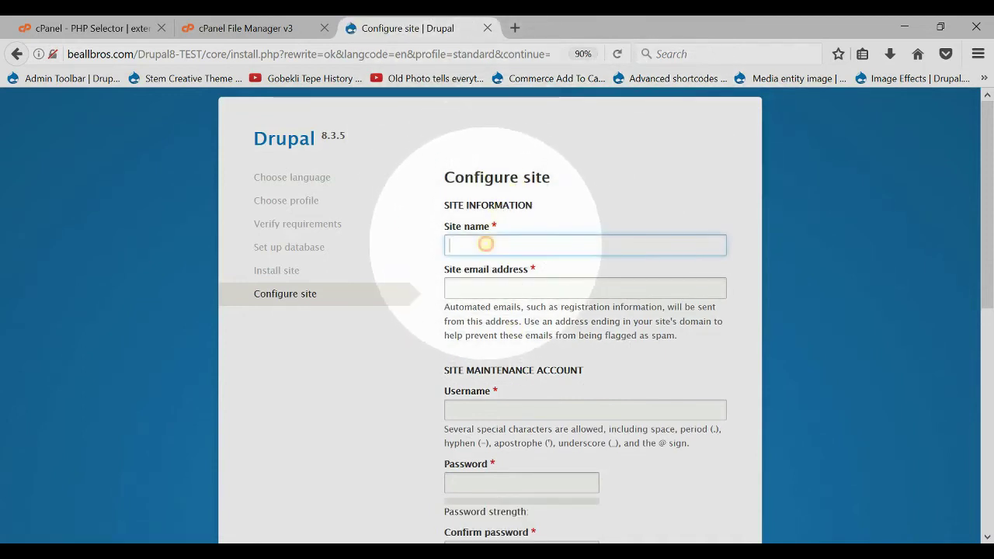
Step: Set the site name to Drupal8-TEST and fill in the site email address
left_click(483, 244)
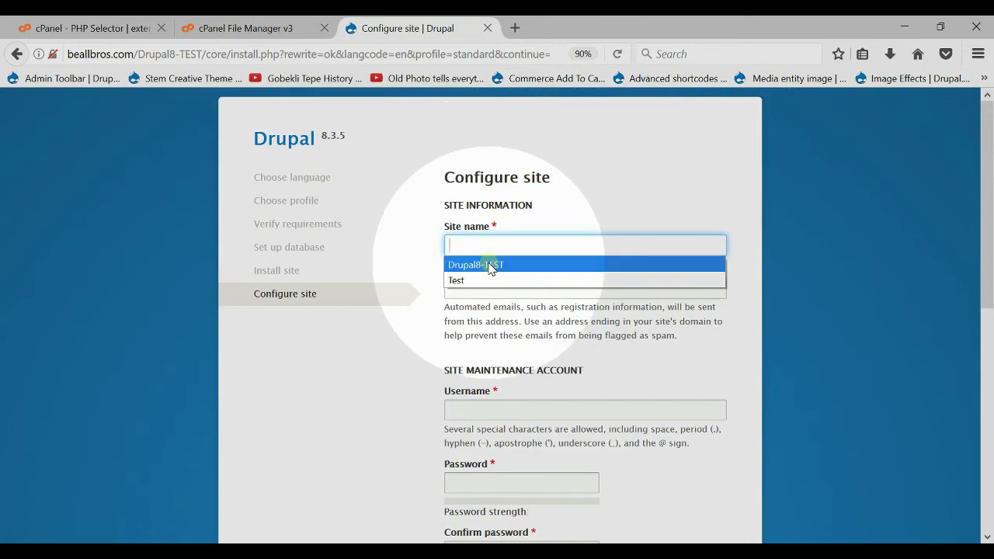
left_click(490, 266)
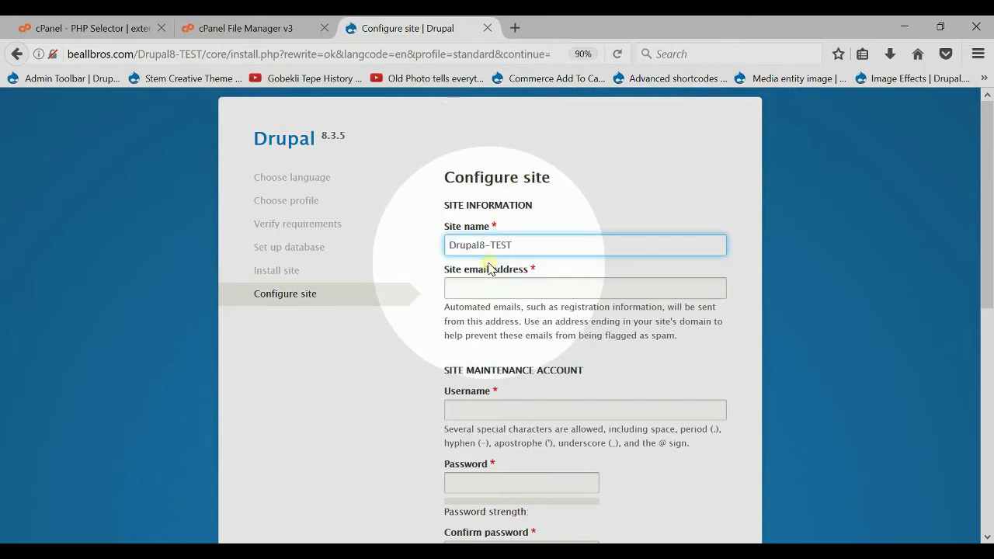
left_click(484, 287)
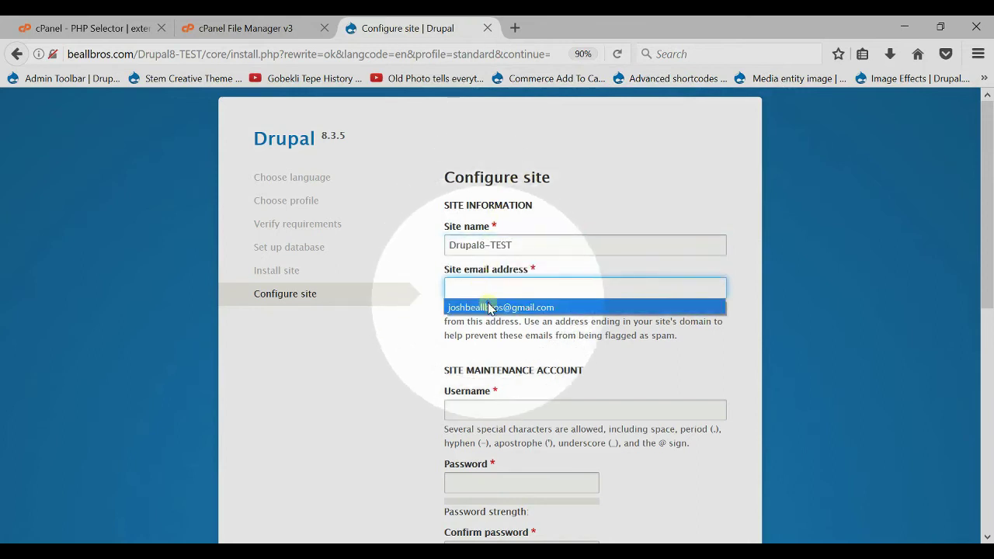
left_click(490, 307)
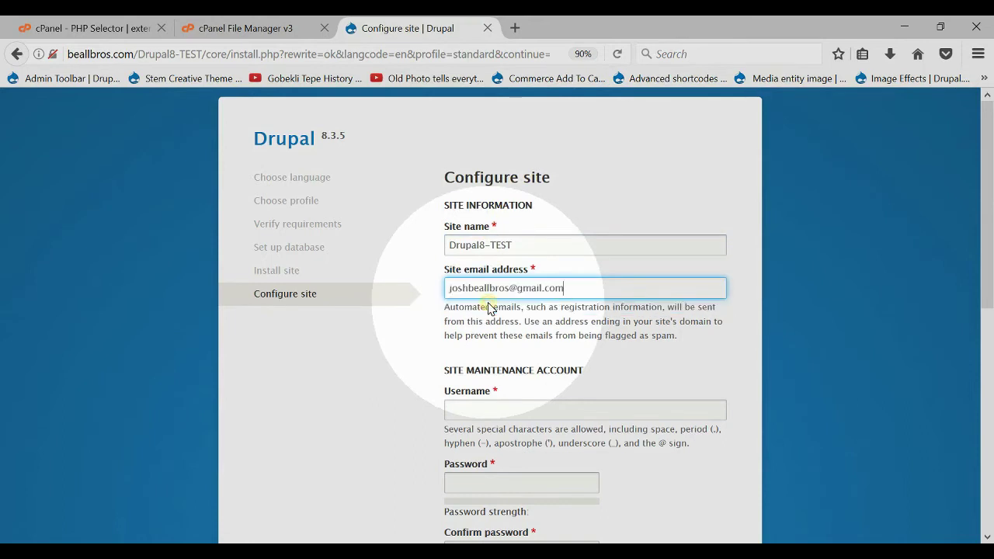
Step: Create the maintenance account admin, enter and confirm its password, and submit the site configuration
scroll(490, 308, "down", 2)
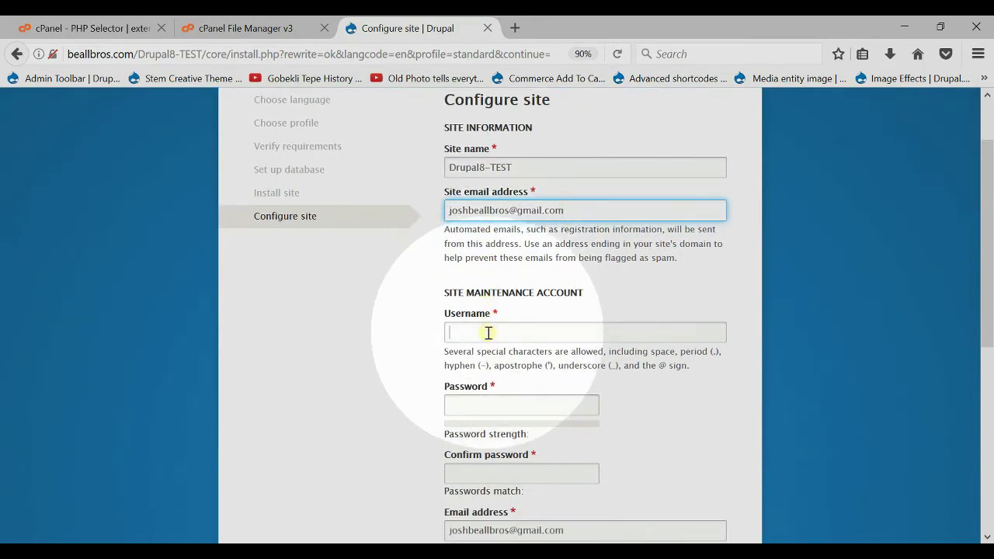
left_click(488, 333)
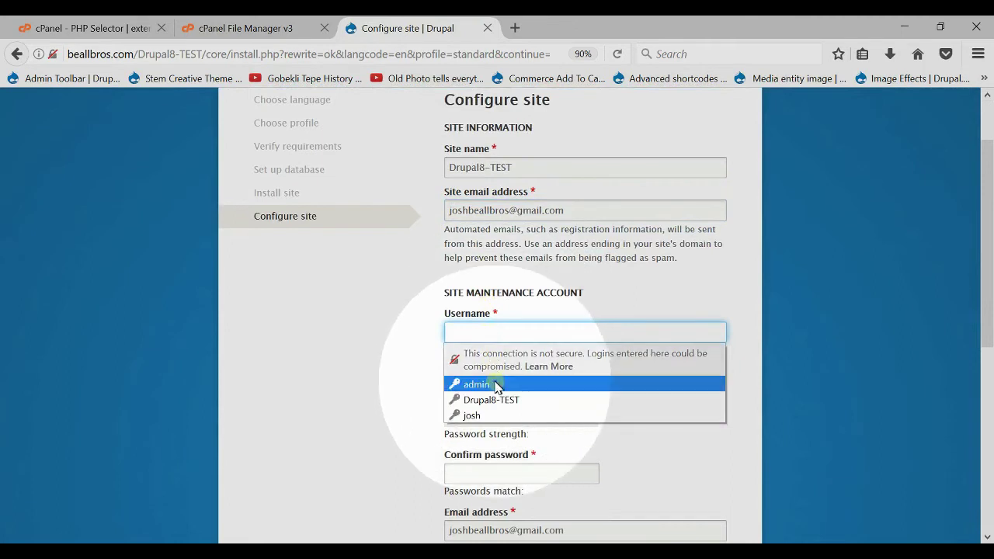
left_click(497, 384)
scroll(496, 384, "down", 4)
left_click(498, 319)
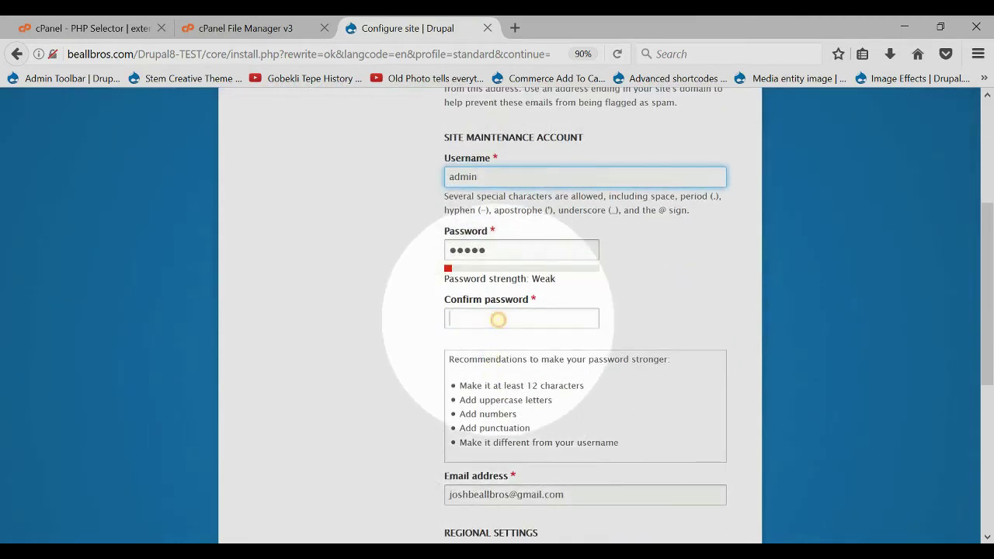
type("ad")
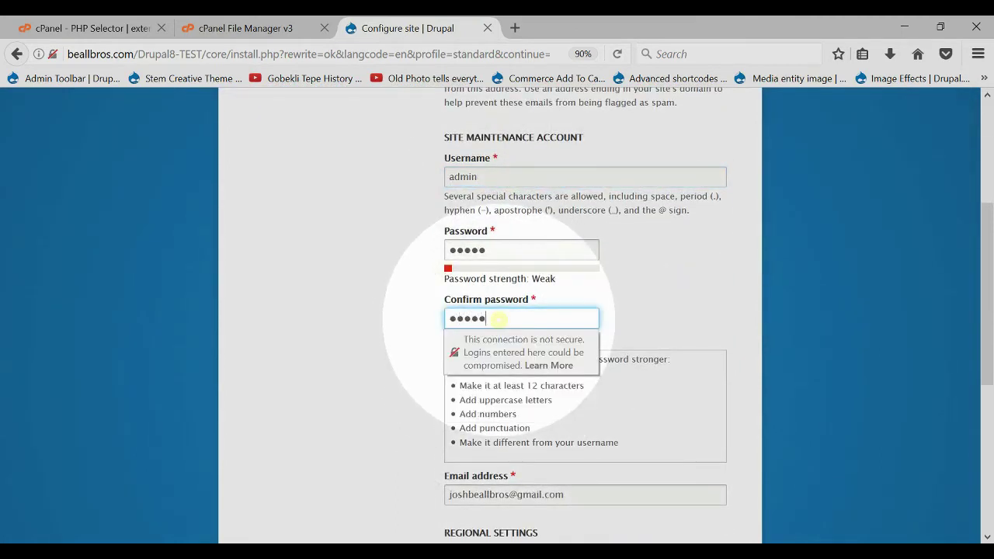
scroll(500, 322, "down", 7)
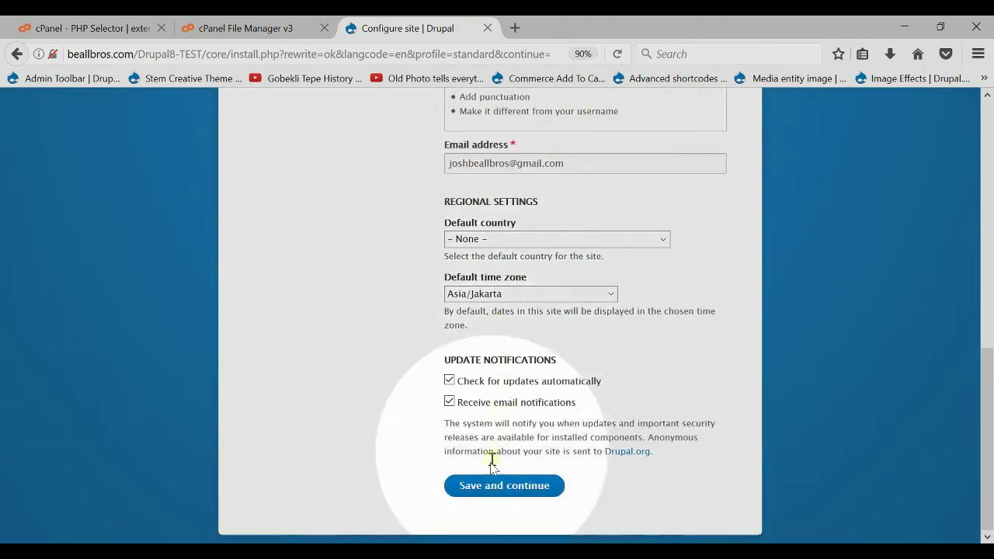
left_click(486, 486)
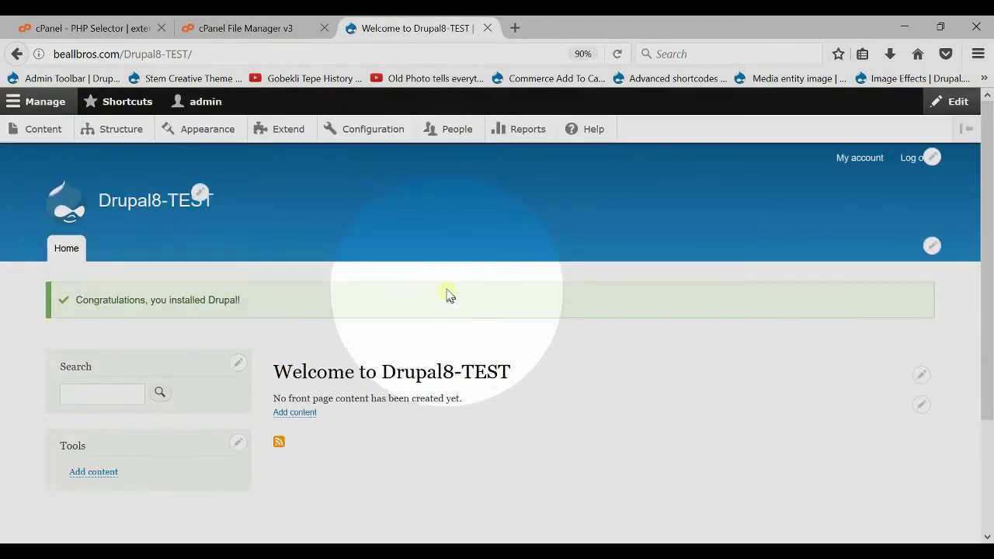
Step: Open the new site's status report and examine the Trusted Host Settings error and PHP OPcode caching warning
left_click_drag(515, 400, 355, 322)
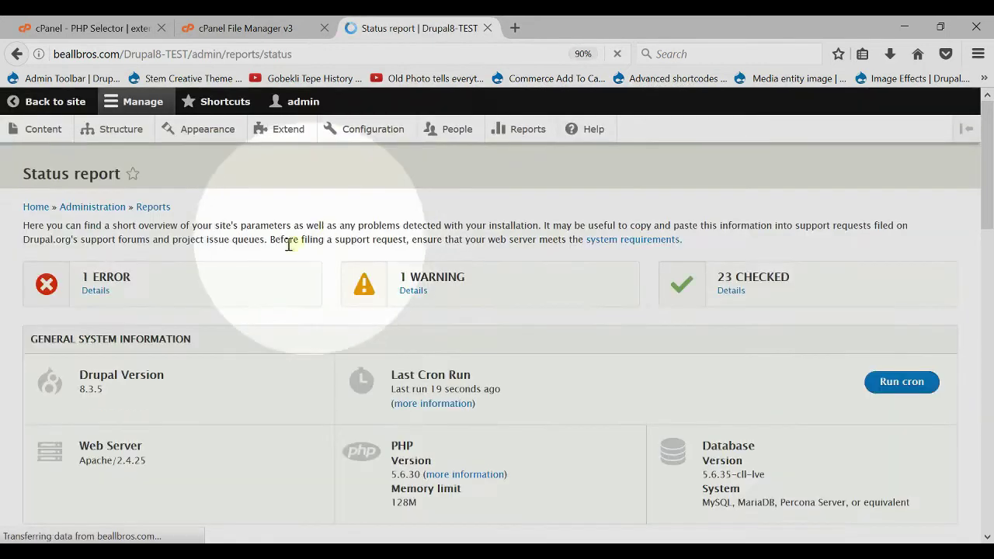
left_click(97, 291)
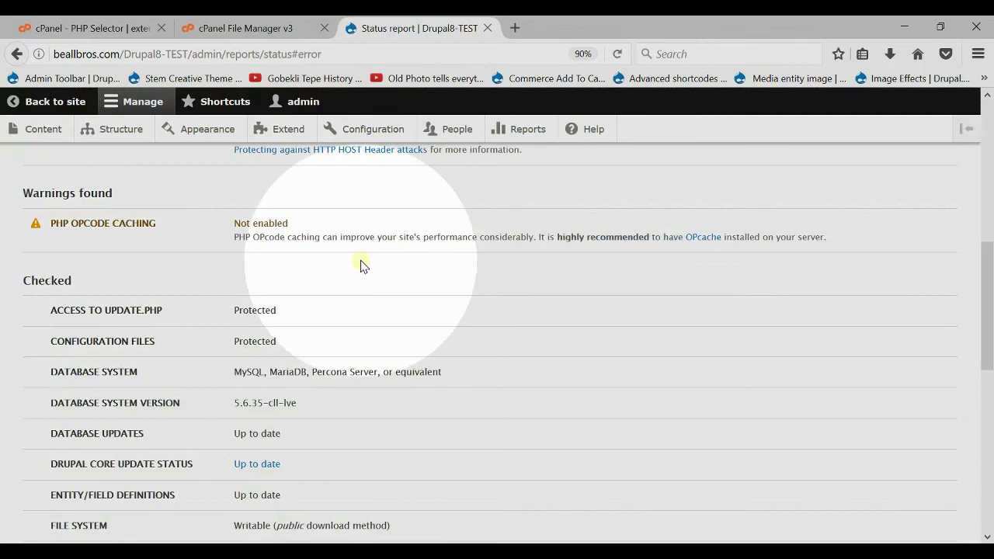
scroll(361, 277, "up", 6)
scroll(360, 278, "down", 3)
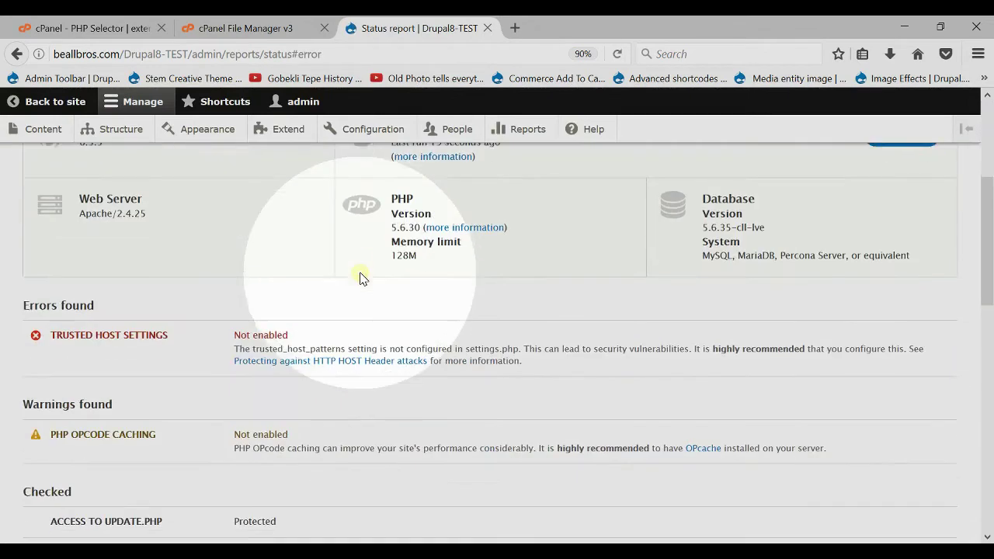
scroll(360, 278, "down", 2)
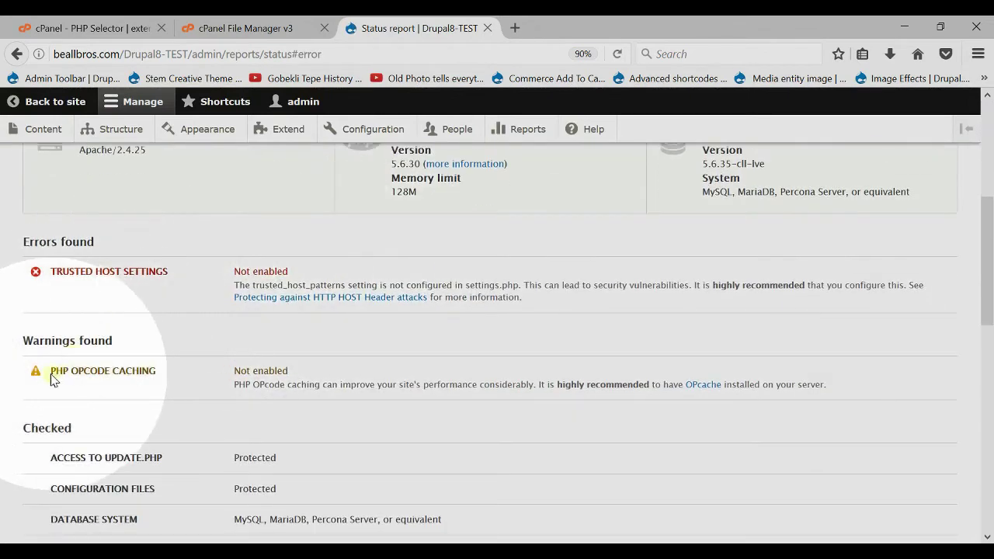
left_click_drag(51, 376, 832, 388)
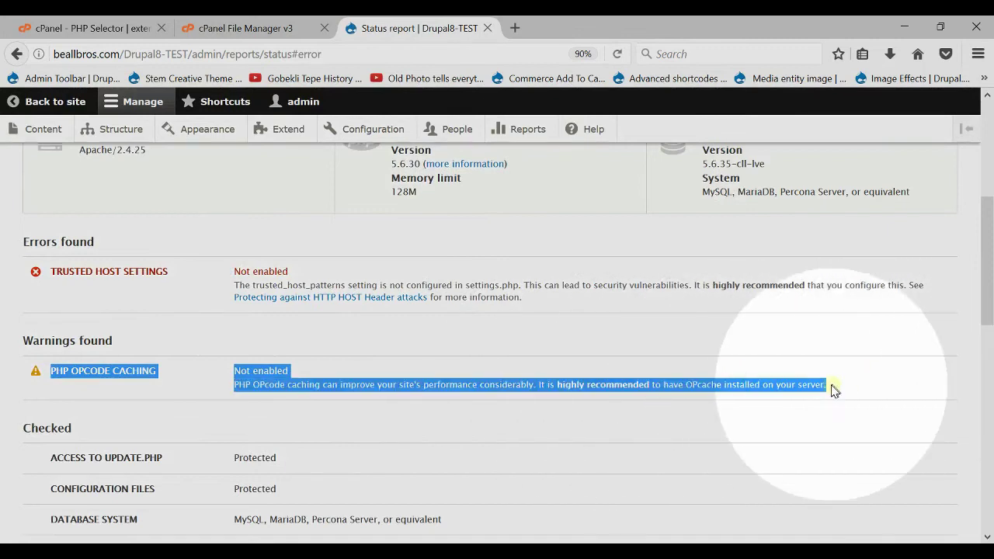
Step: Switch to cPanel's PHP selector and enable the timezonedb and opcache extensions
left_click(109, 28)
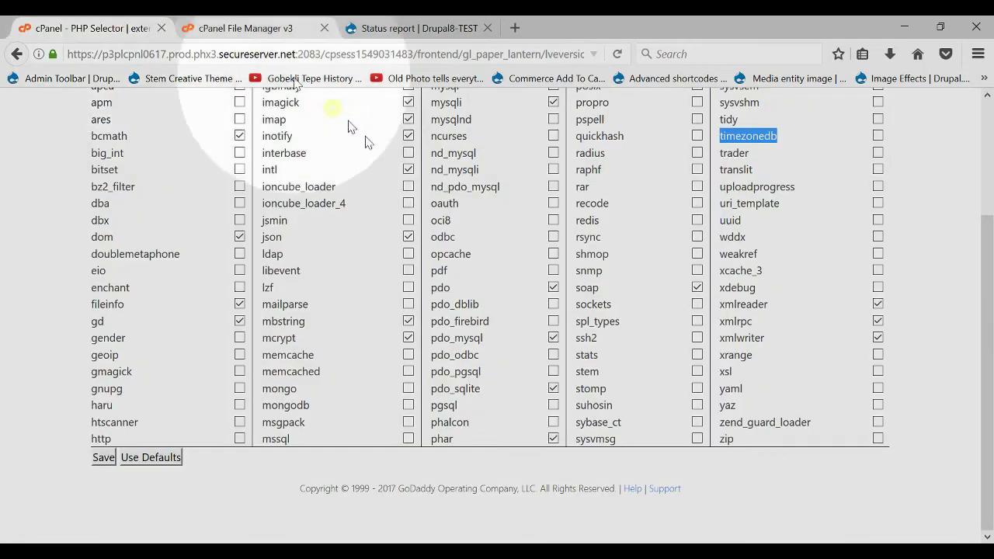
scroll(471, 300, "up", 3)
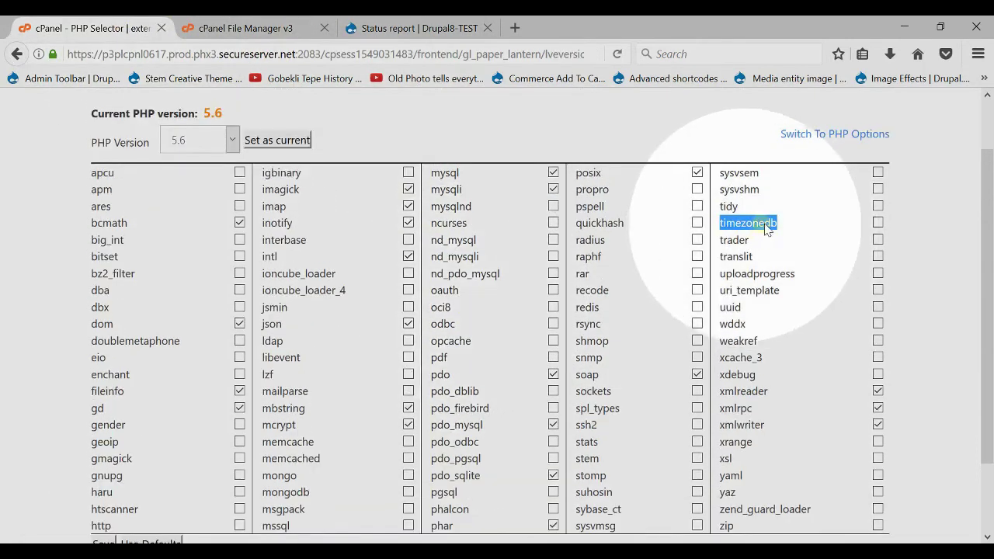
left_click(878, 223)
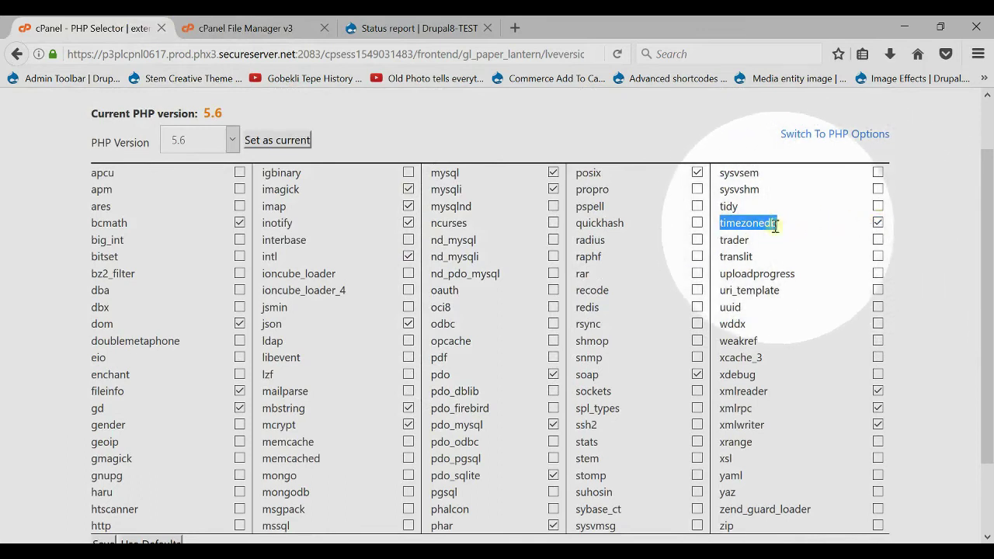
scroll(420, 365, "down", 3)
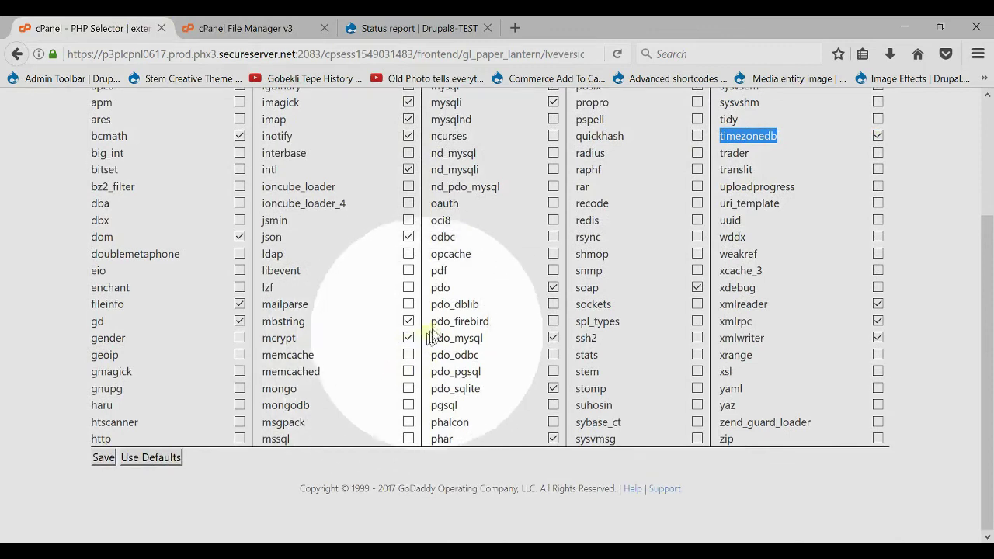
left_click(458, 254)
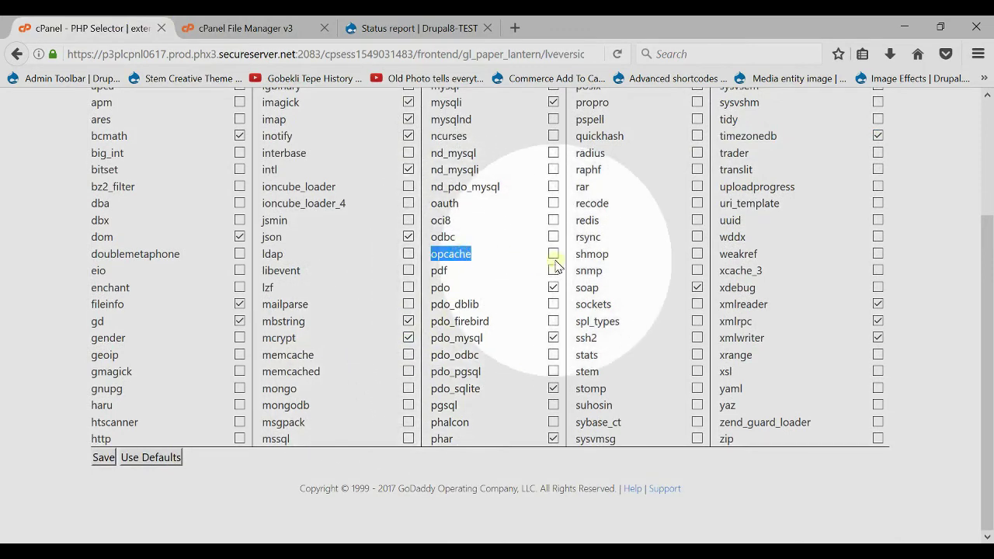
Step: Check the available PHP versions without changing the current one, and save the PHP extension selection
scroll(377, 284, "up", 5)
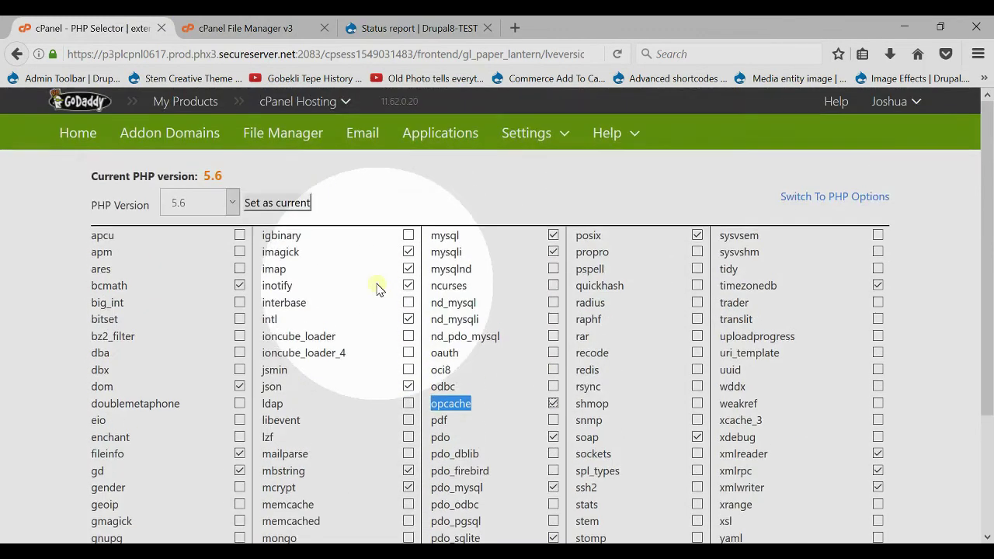
left_click(231, 205)
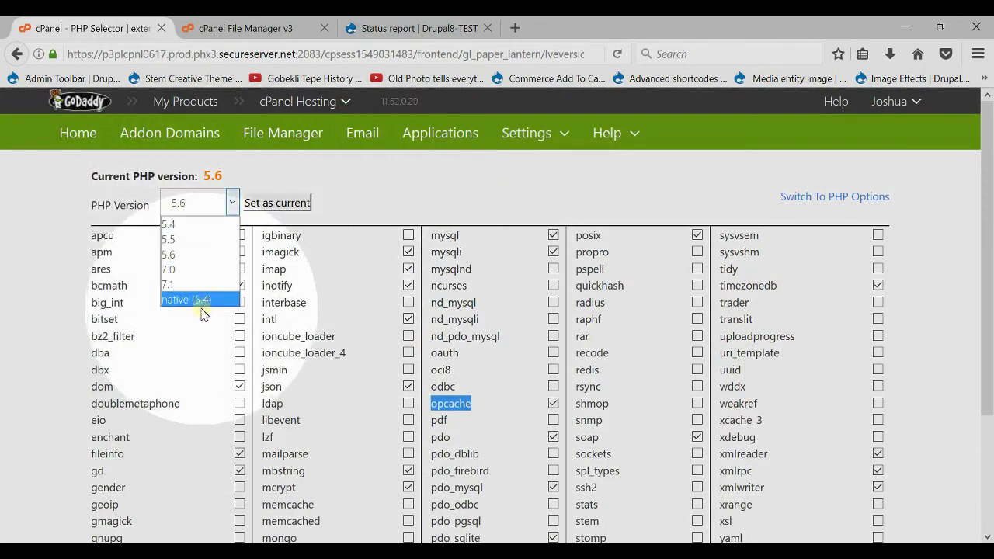
left_click(429, 198)
scroll(381, 256, "down", 3)
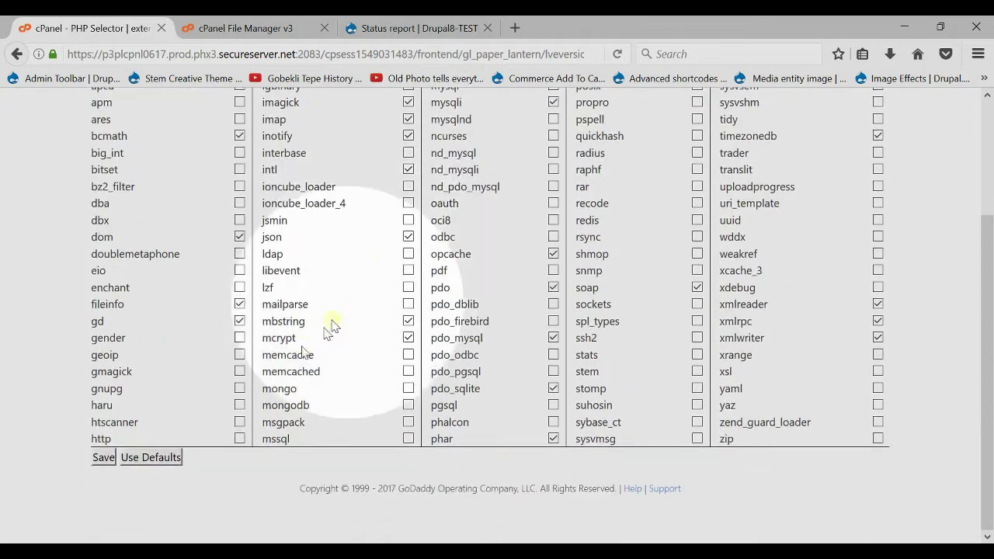
left_click(104, 457)
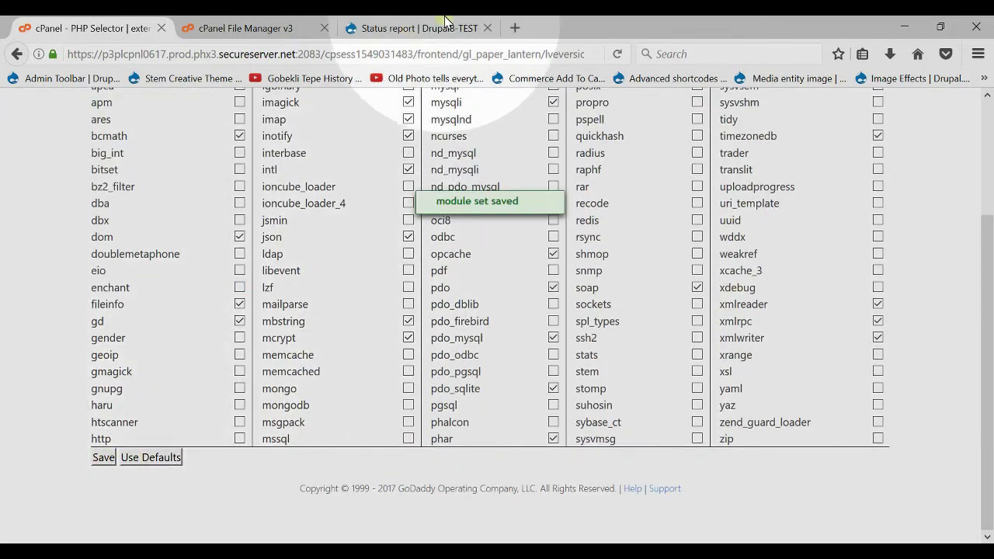
Step: Reload the Drupal status report and examine the Trusted Host Settings entry
left_click(439, 21)
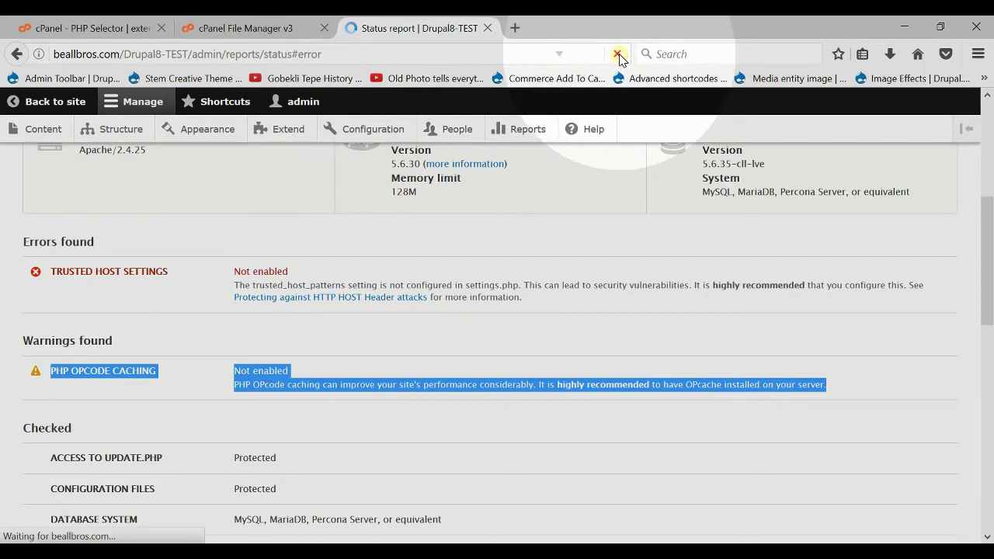
scroll(355, 306, "up", 2)
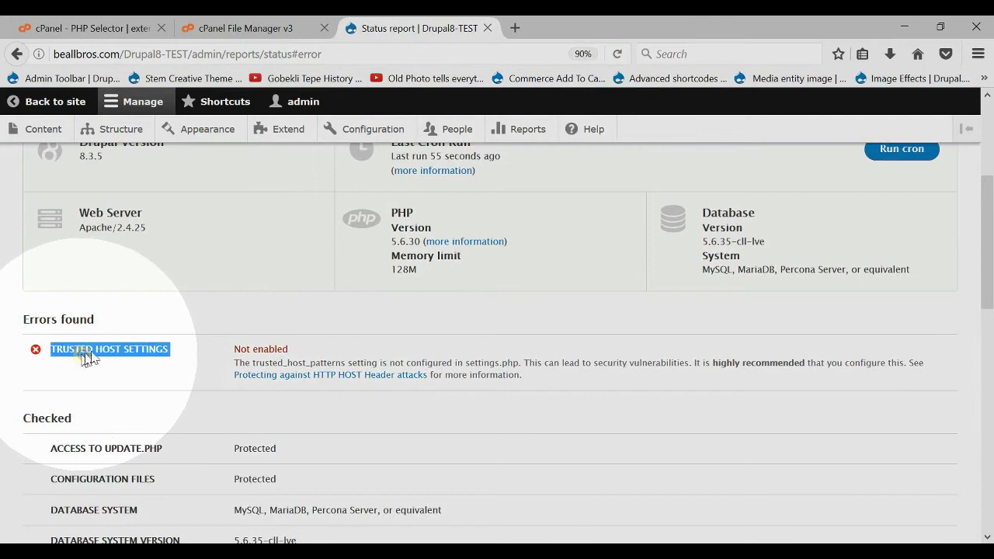
left_click(544, 356)
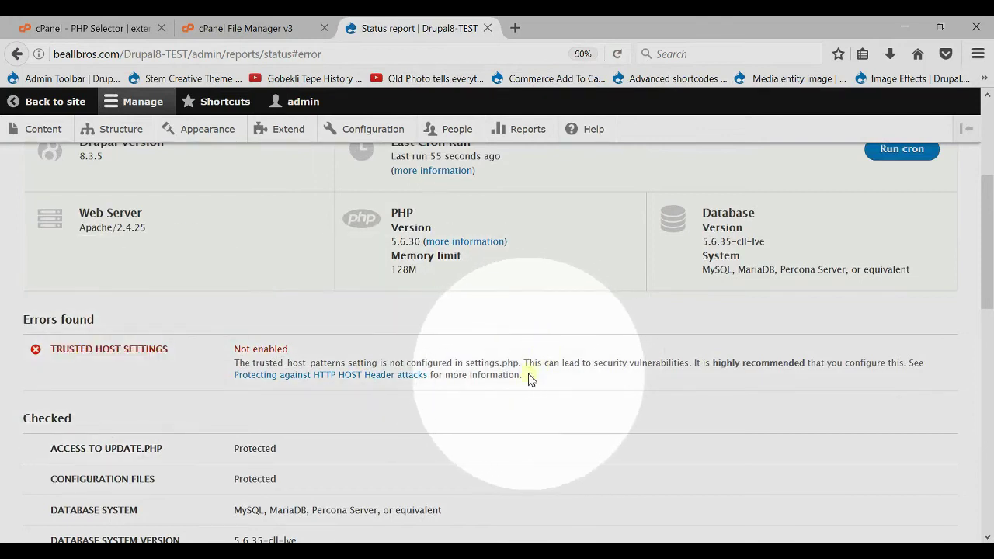
Step: Switch to the cPanel File Manager and give the user write permission on the sites/default folder, making it 0755
left_click(288, 26)
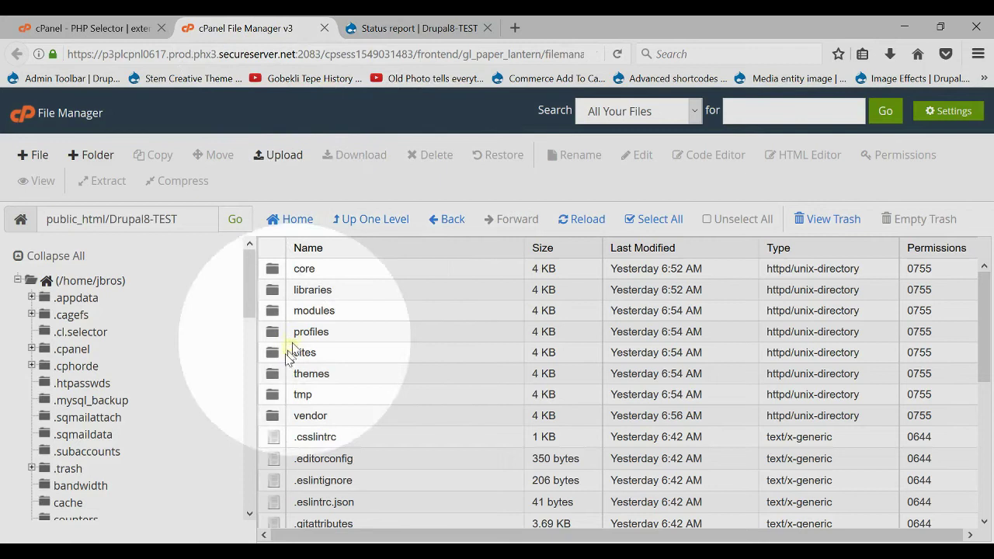
double_click(277, 354)
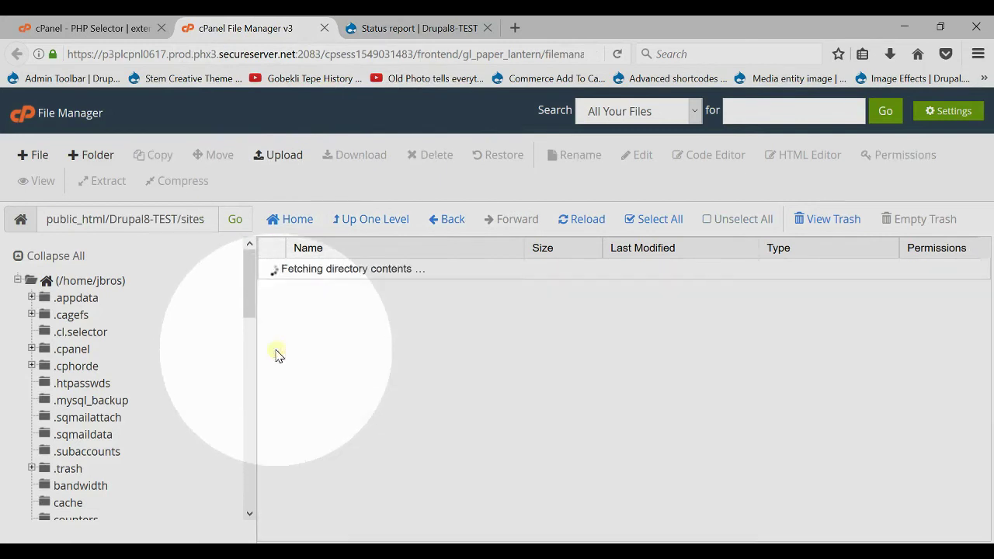
left_click(277, 273)
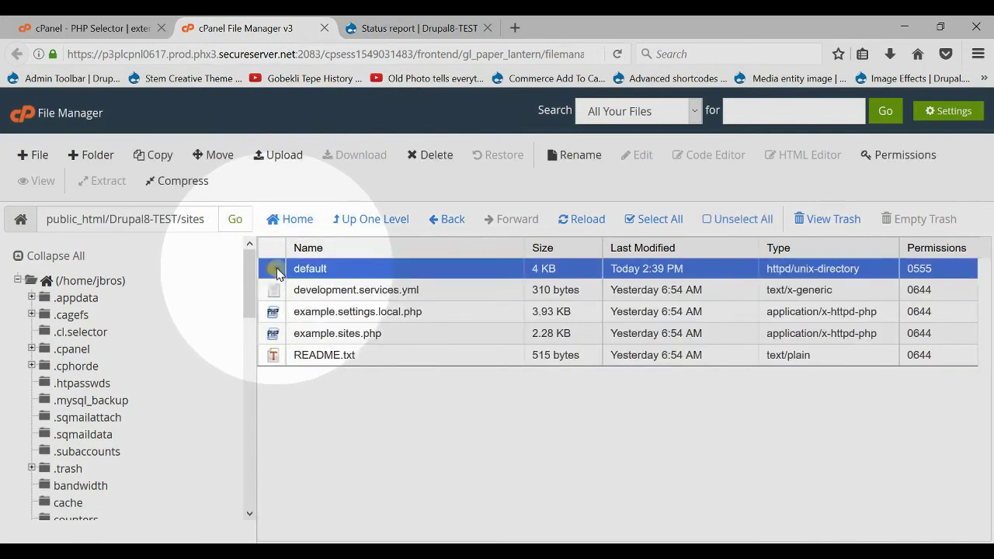
left_click(906, 155)
left_click(418, 306)
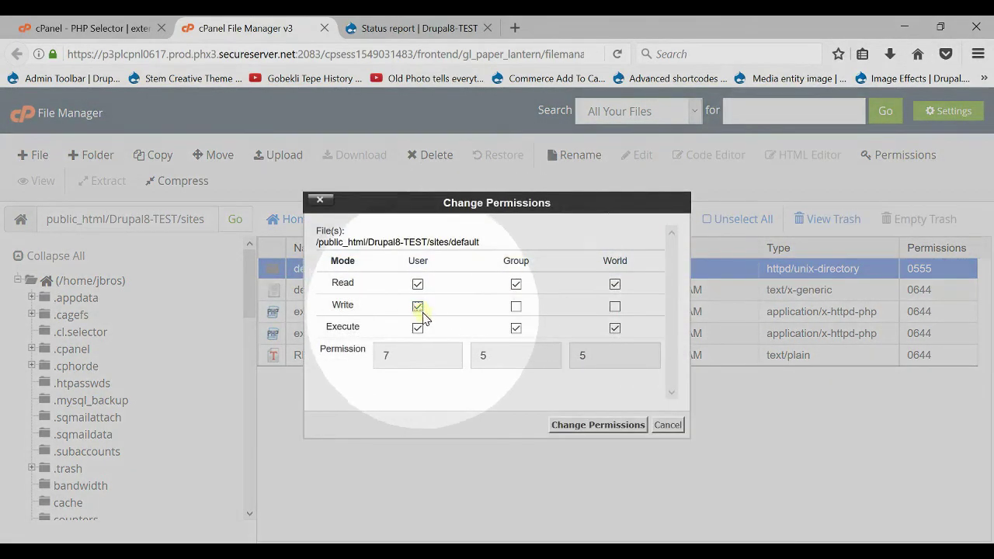
left_click(598, 425)
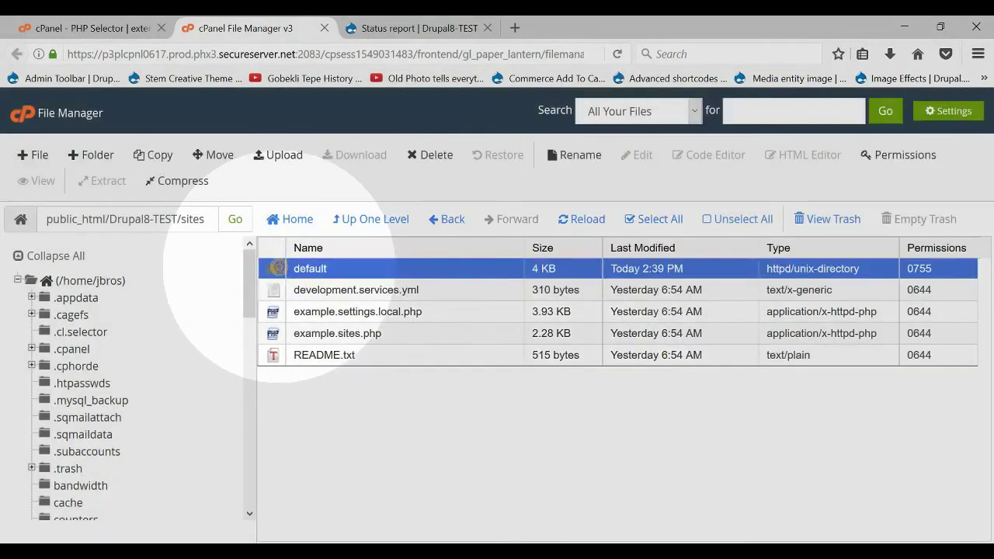
Step: Inside the default folder, add user write and execute permissions to settings.php, making it 0744
double_click(277, 268)
left_click(275, 335)
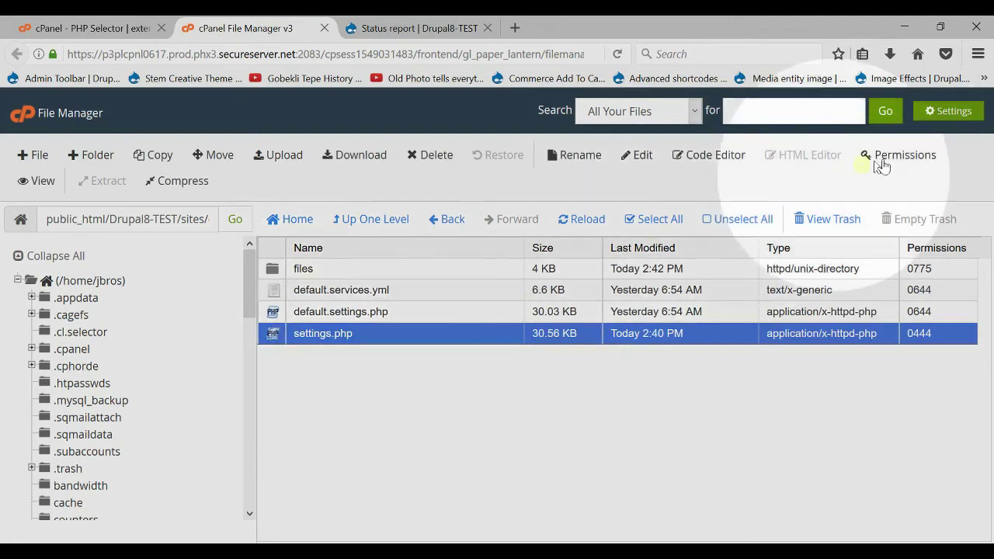
left_click(903, 159)
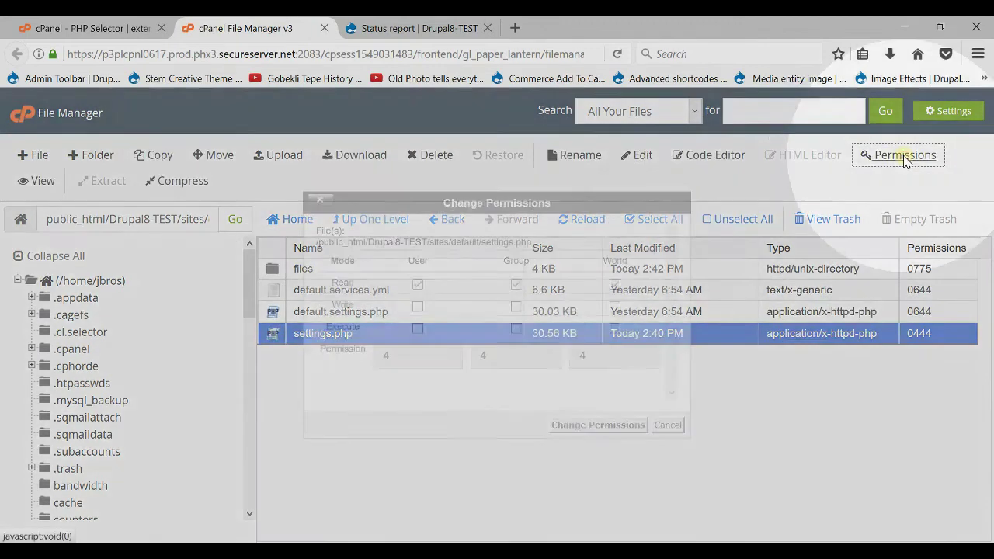
left_click(418, 307)
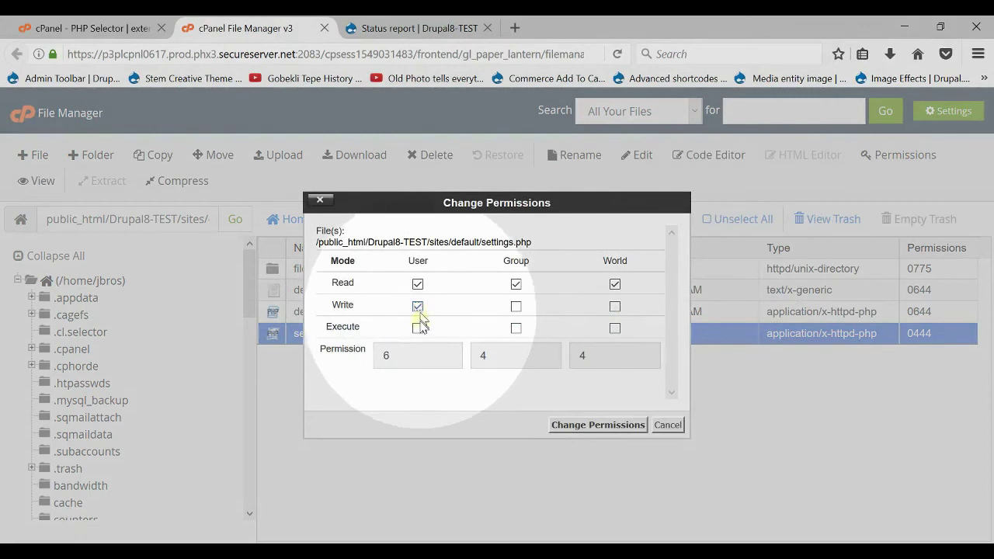
left_click(417, 328)
left_click(617, 430)
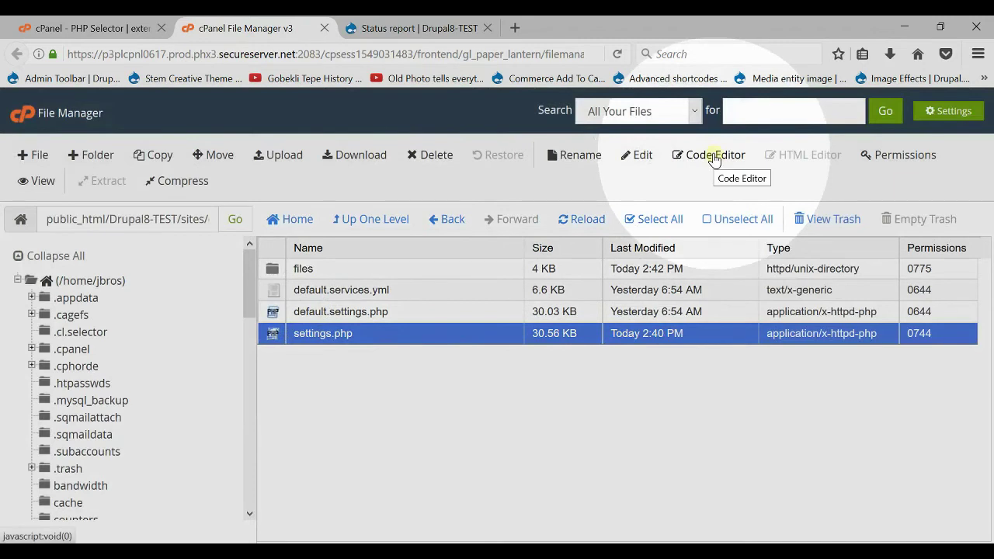
Step: Open settings.php in the code editor and search for the second occurrence of trusted_host_patterns
left_click(705, 158)
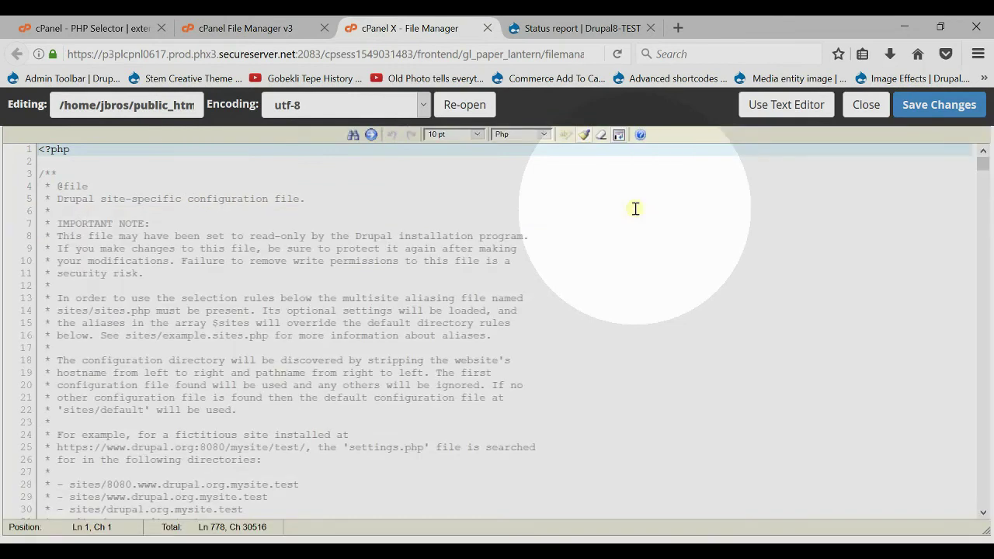
left_click(634, 210)
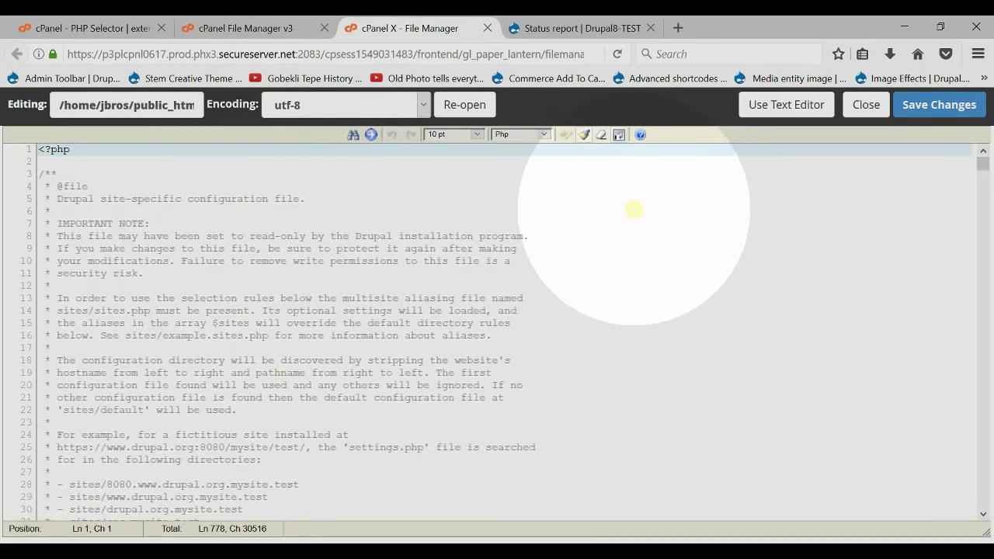
key("ctrl+f")
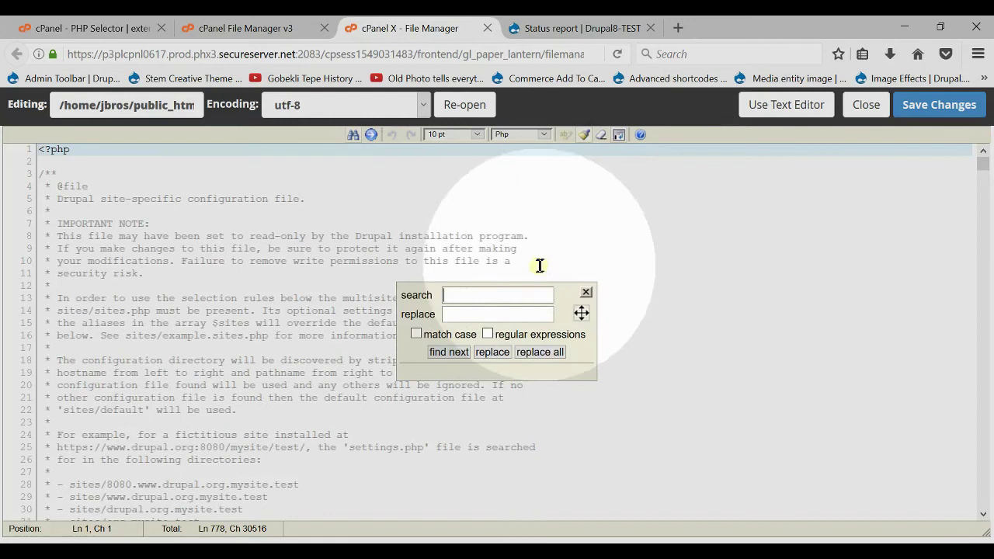
left_click(519, 296)
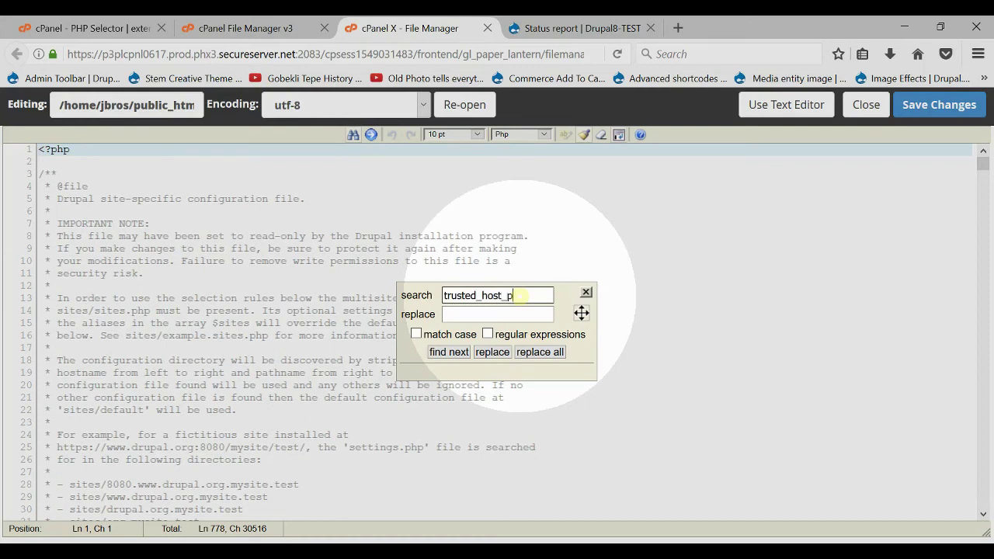
type("s")
key("Return")
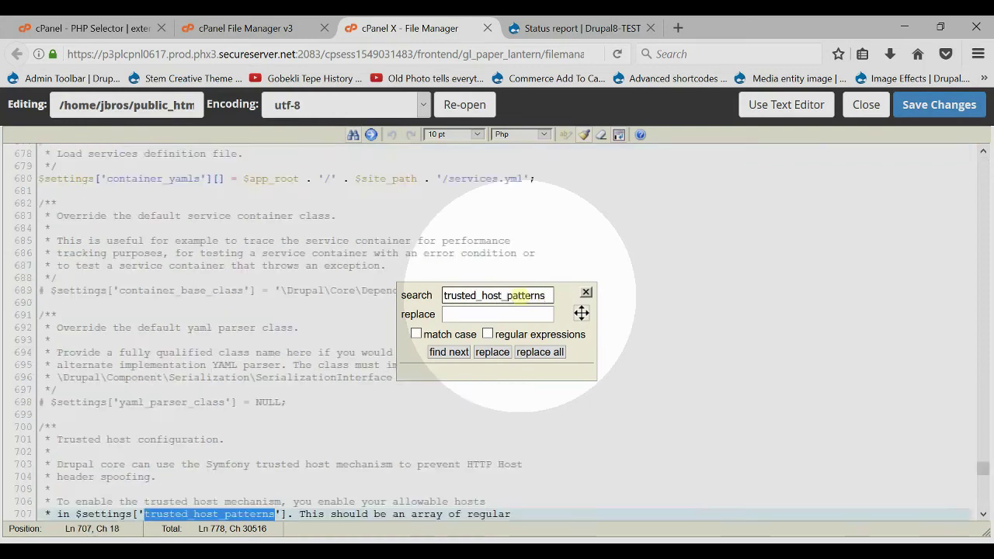
left_click(449, 351)
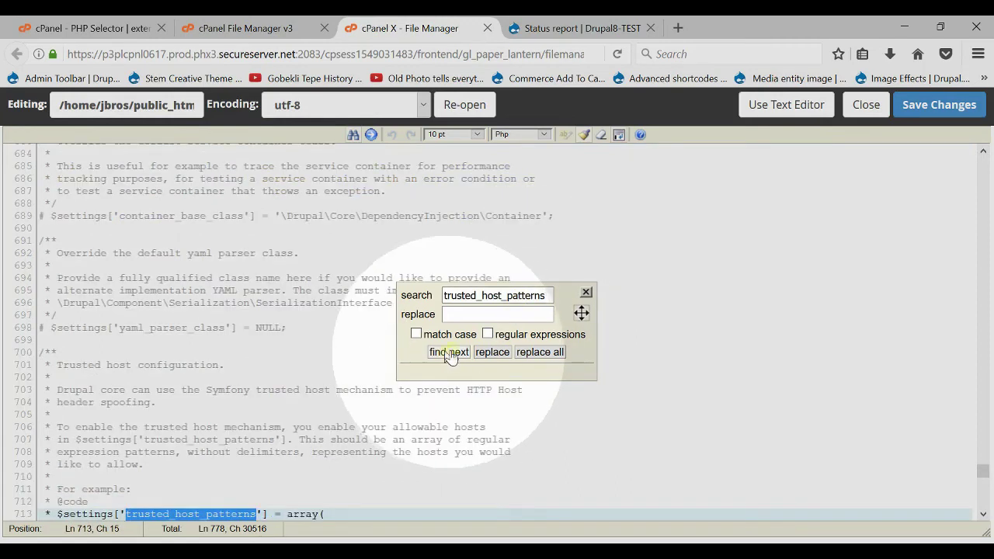
left_click(587, 293)
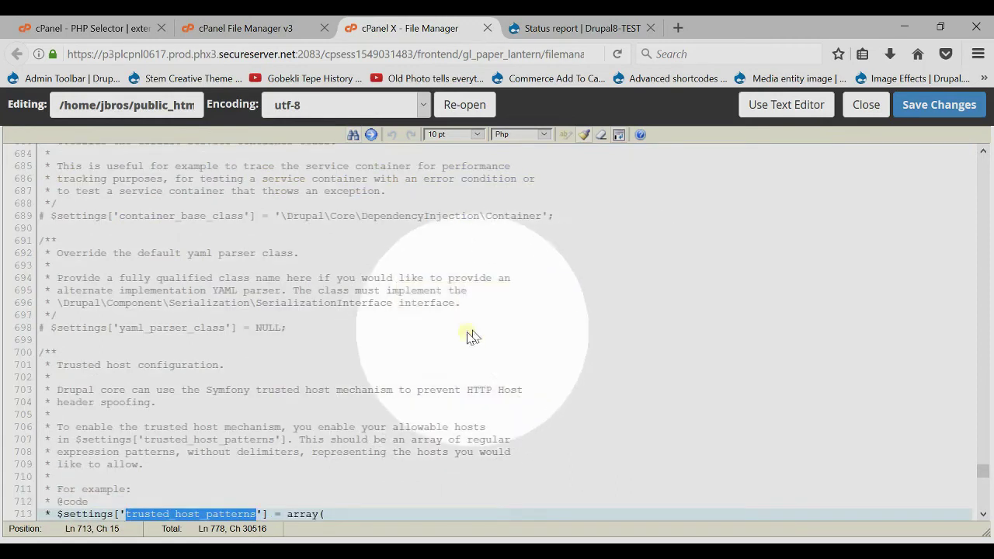
scroll(463, 335, "down", 3)
scroll(464, 336, "down", 3)
left_click(266, 330)
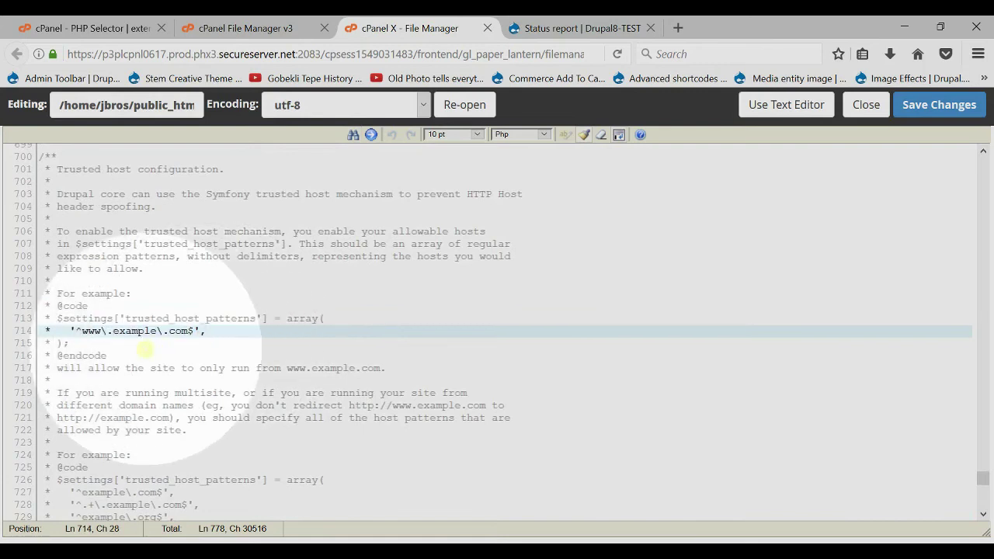
left_click_drag(69, 343, 31, 319)
key("ctrl+c")
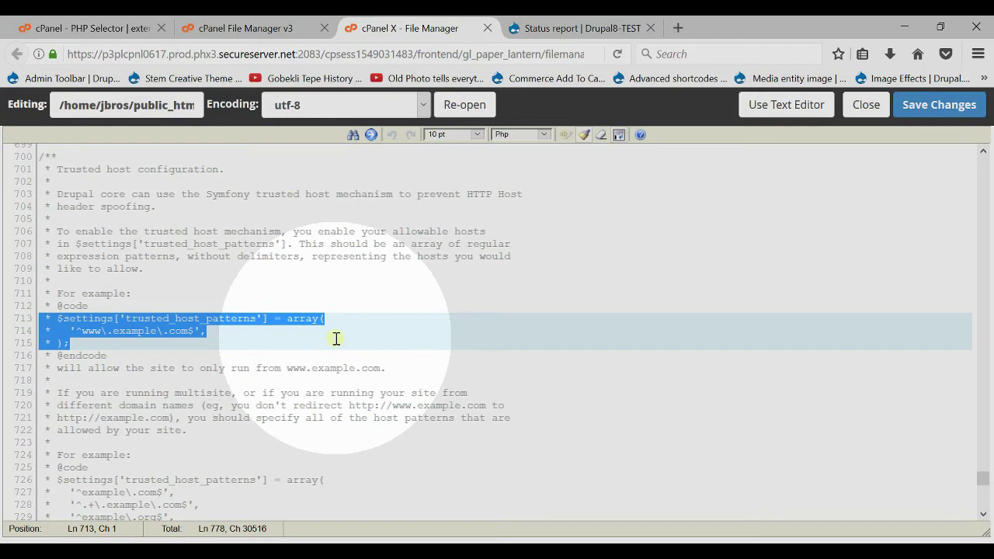
Step: Add blank lines at the end of settings.php and paste the copied array at line 779, below the config_directories setting
left_click(336, 339)
scroll(305, 346, "down", 10)
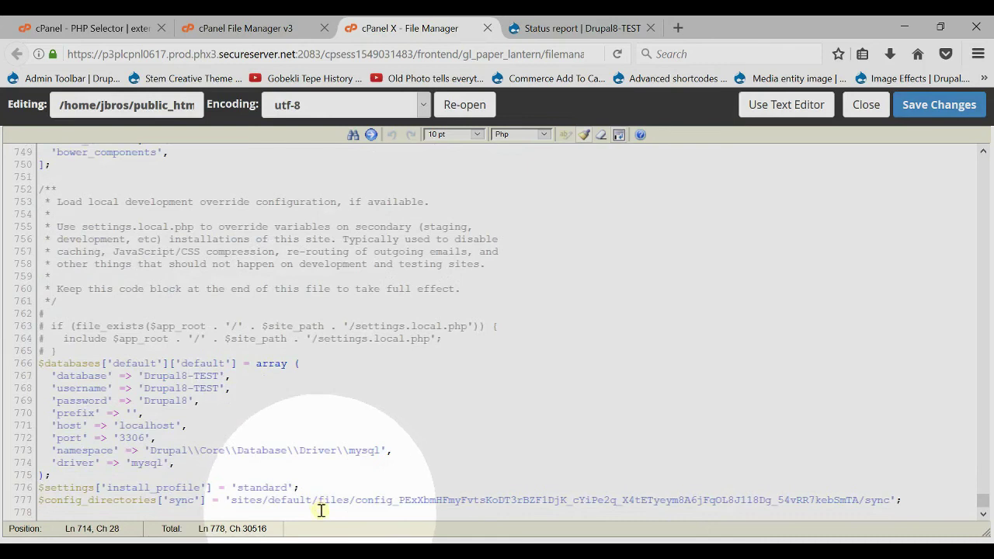
left_click(321, 510)
key("Return")
key("Return")
key("Return")
key("Return")
key("Return")
key("Return")
key("Return")
key("Return")
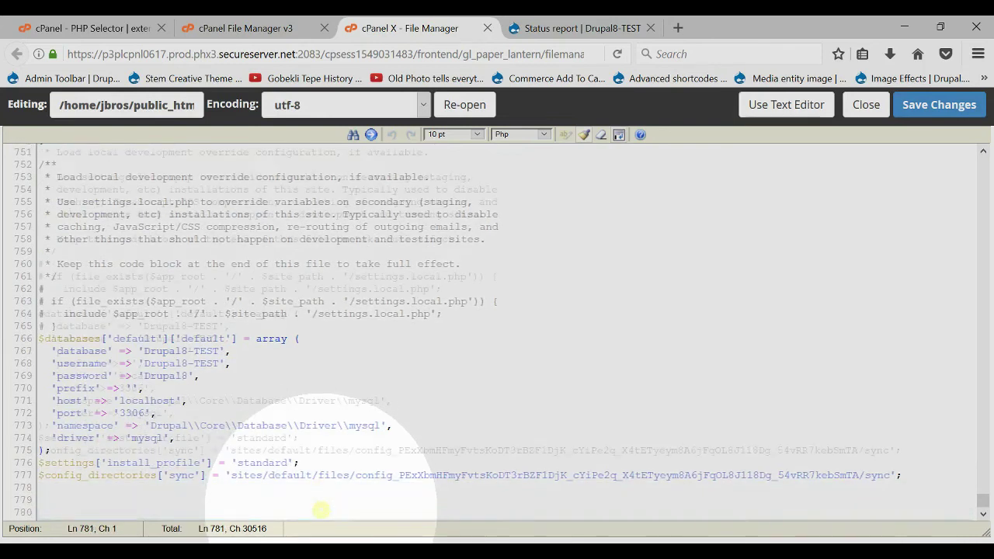
key("Return")
key("Return")
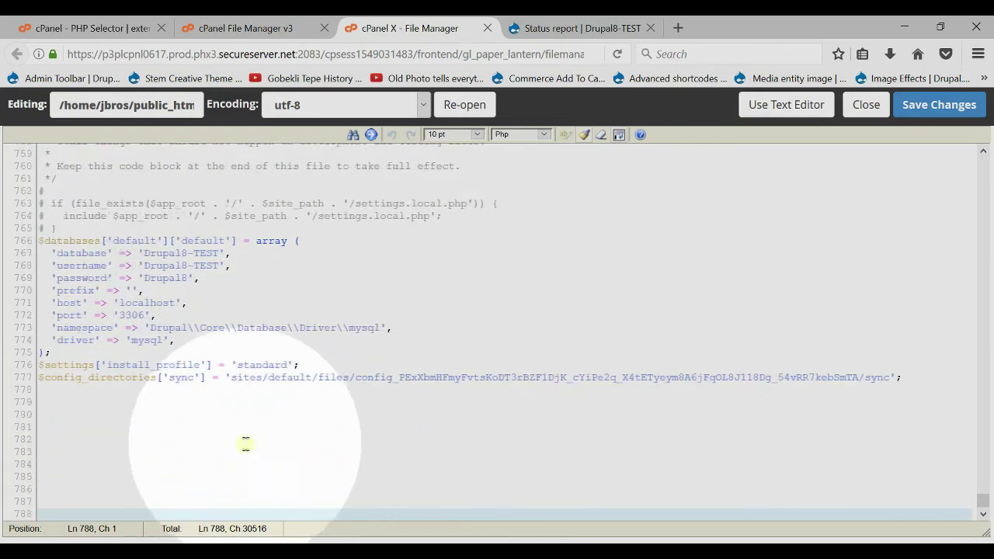
left_click(247, 430)
left_click(243, 414)
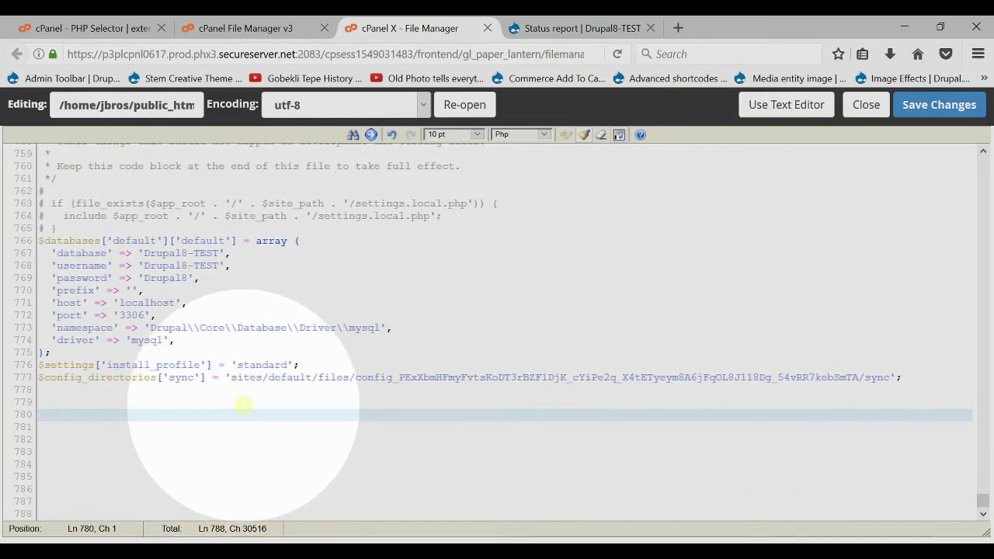
left_click(239, 402)
key("ctrl+v")
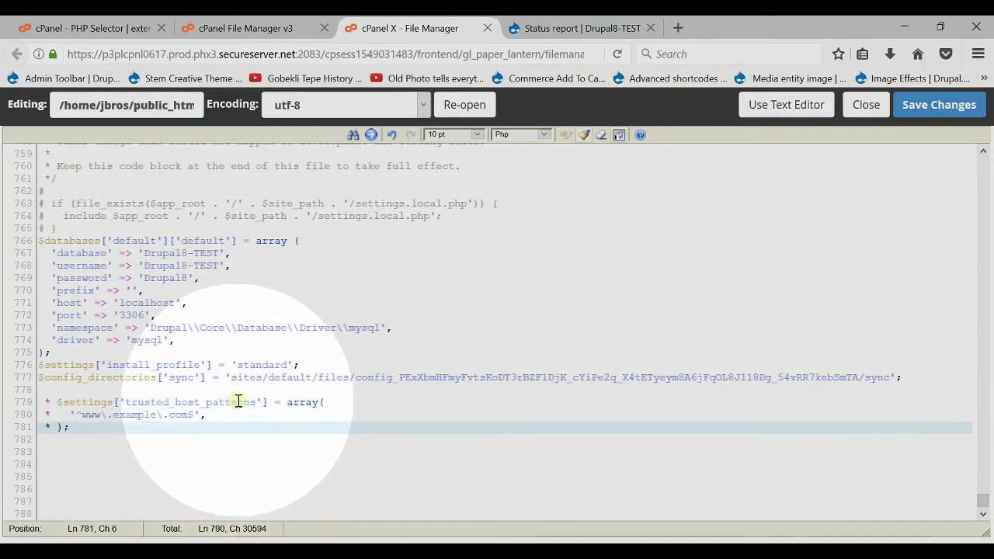
Step: Remove the leading comment asterisks from the three pasted trusted_host_patterns lines and save settings.php
left_click(57, 402)
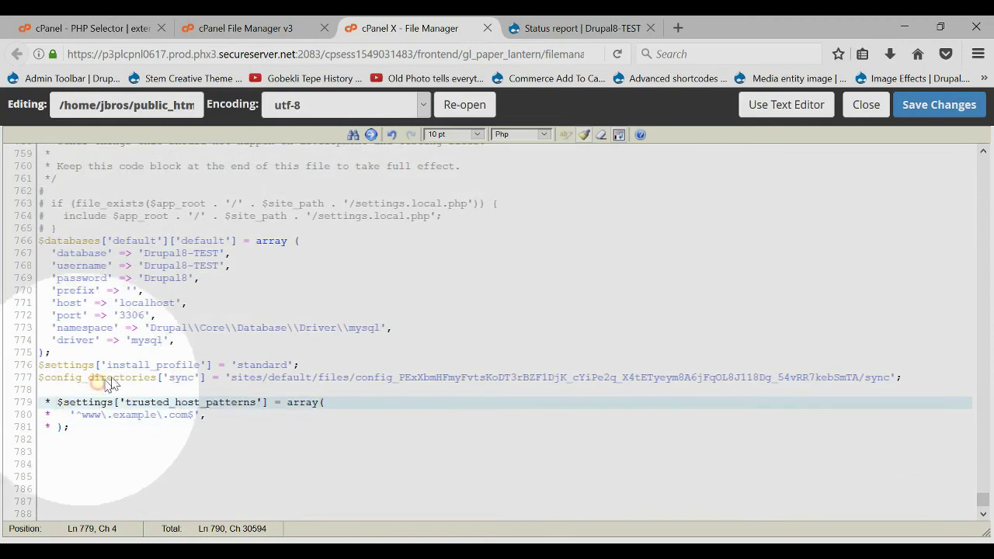
key("BackSpace")
key("BackSpace")
key("Down")
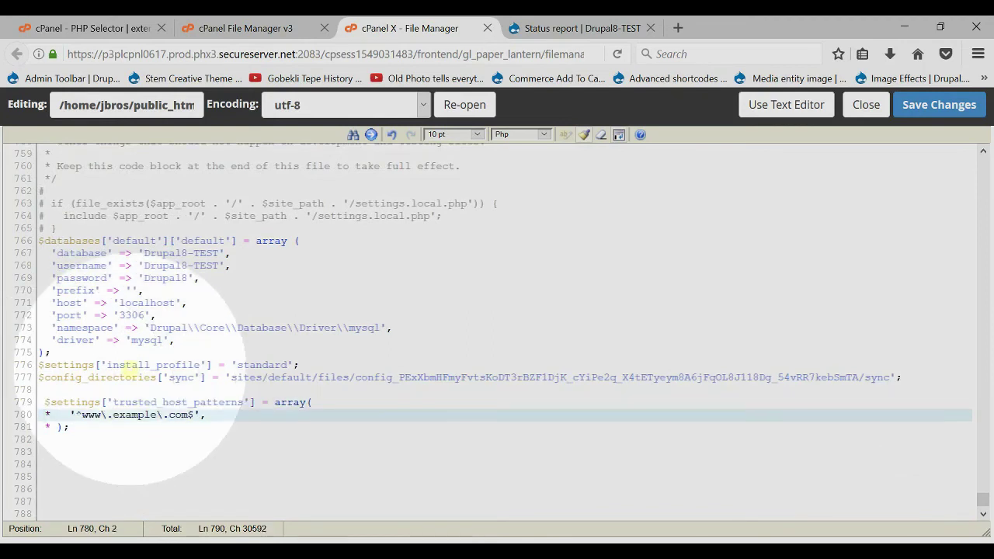
key("BackSpace")
key("BackSpace")
key("Down")
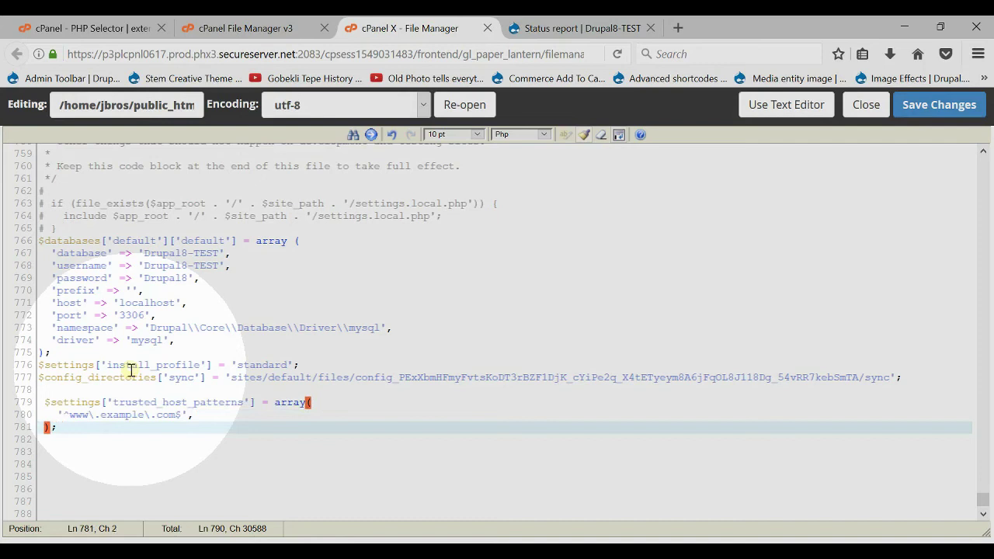
left_click(929, 111)
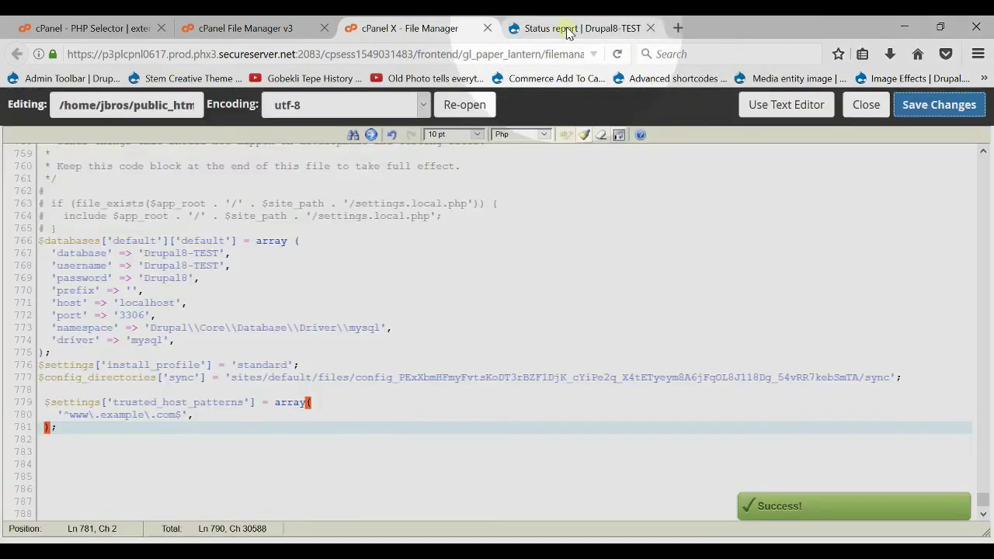
Step: Reload the Drupal status report to check the effect of the saved setting, and return to the settings.php editor
left_click(567, 33)
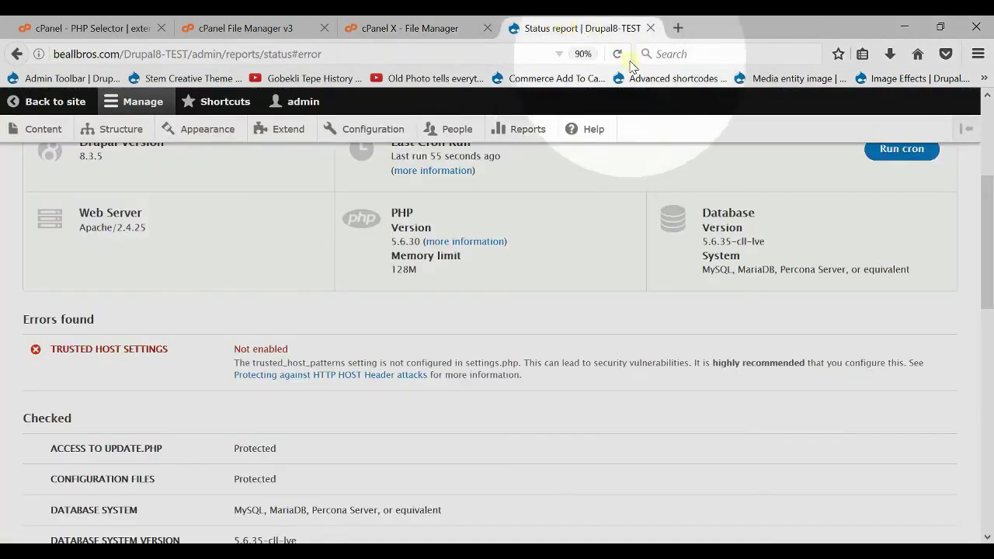
left_click(617, 54)
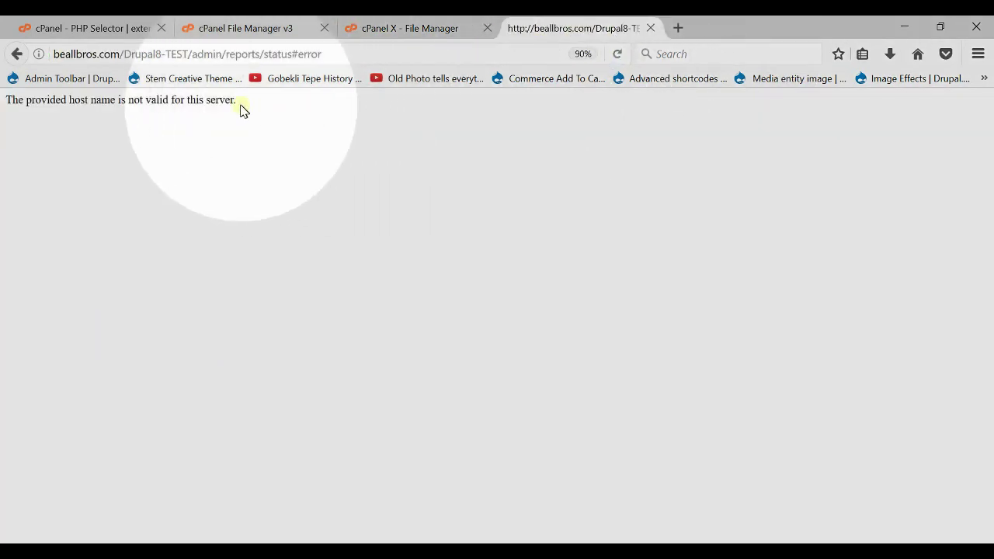
left_click(439, 25)
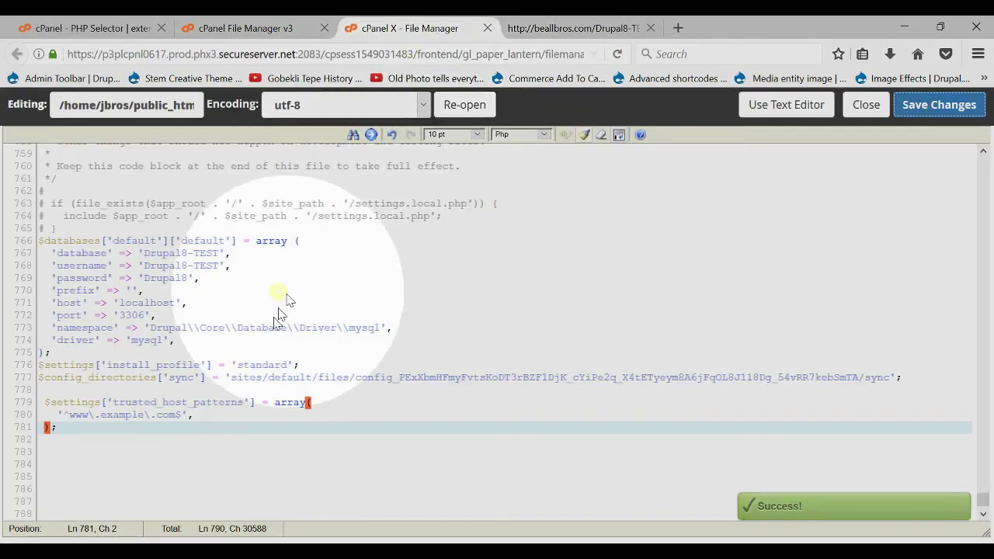
Step: Change the trusted host pattern on line 780 to '^beallbros\.com$' and save settings.php
left_click(145, 415)
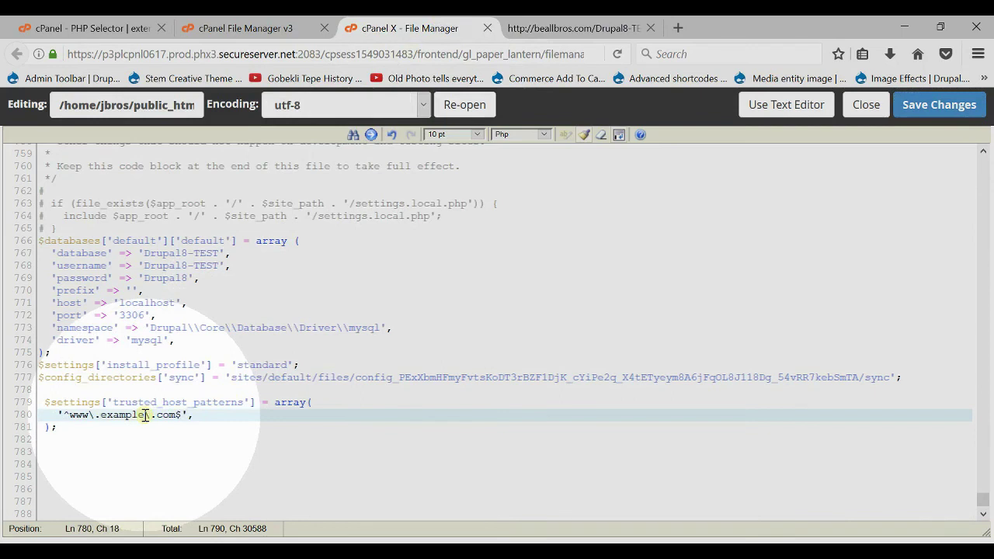
left_click_drag(145, 415, 70, 415)
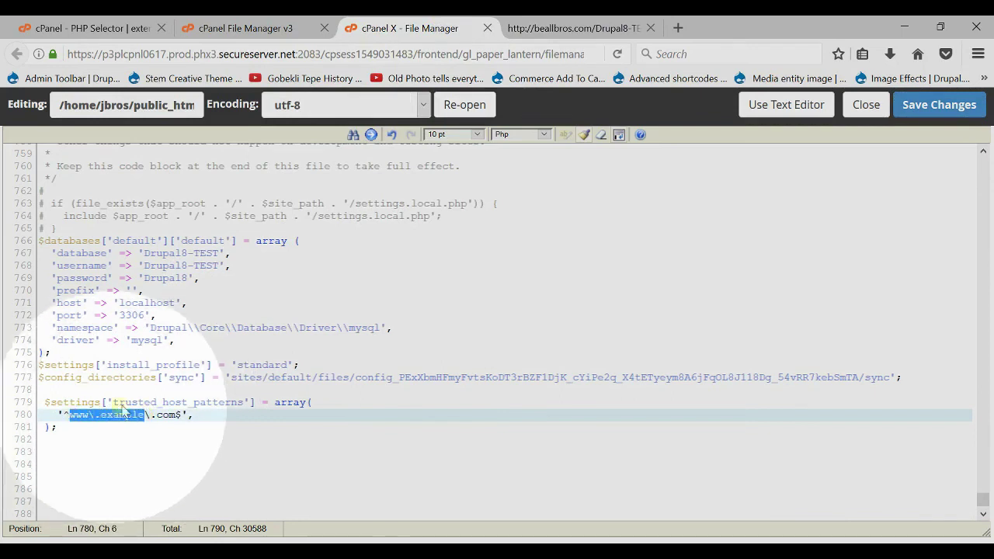
type("beal")
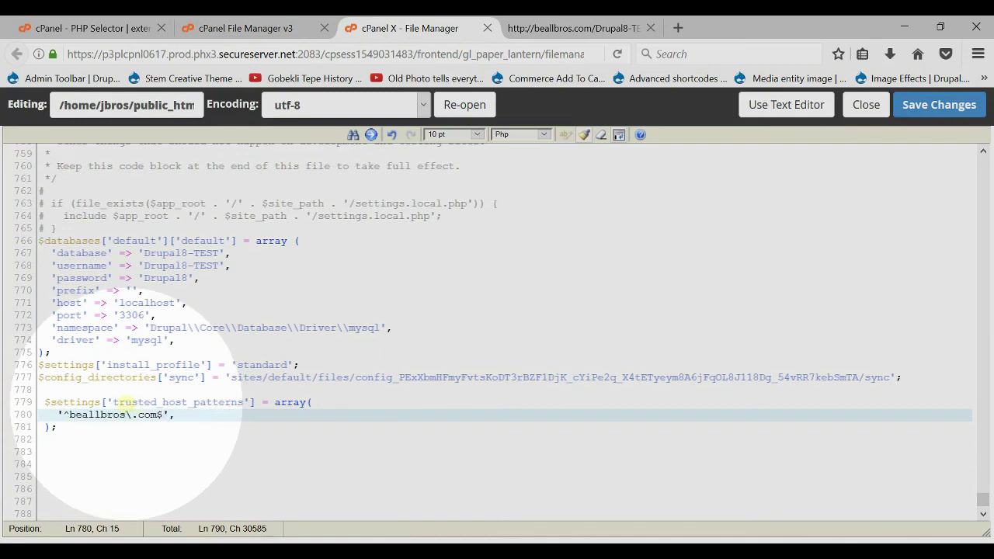
type("lbros")
left_click(97, 415)
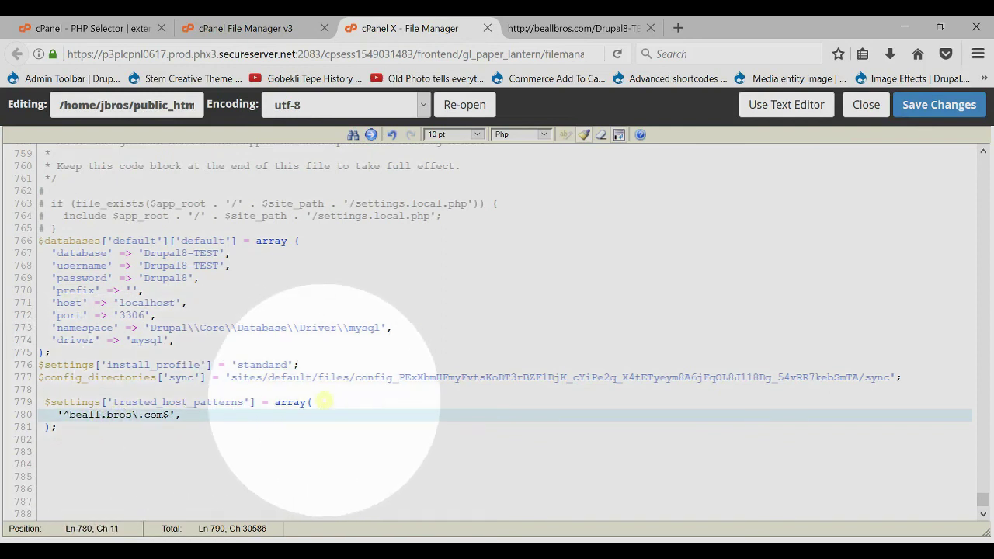
type("\\")
left_click(952, 113)
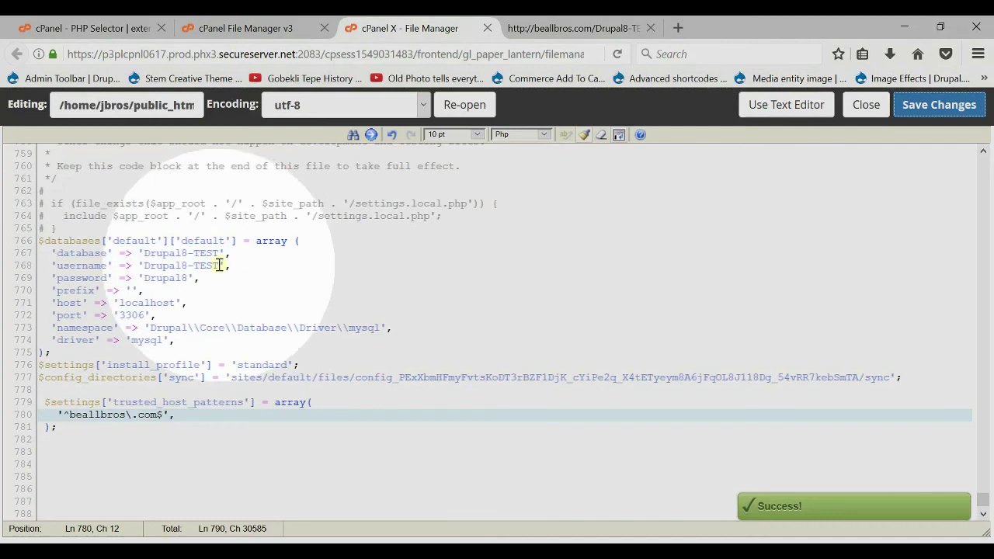
Step: Review the database name, username and password entries in the $databases array of settings.php by selecting each value in turn
left_click_drag(220, 253, 144, 251)
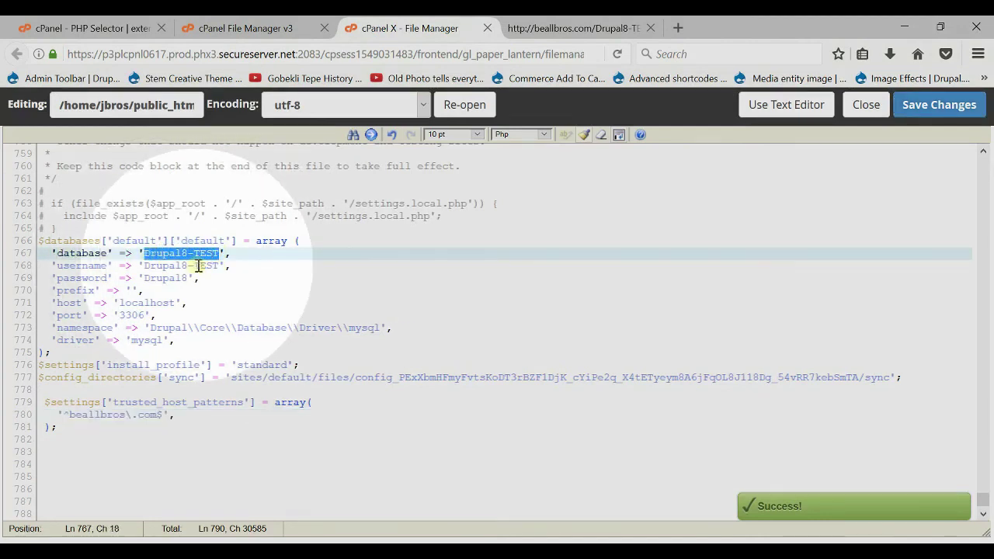
left_click_drag(220, 266, 143, 266)
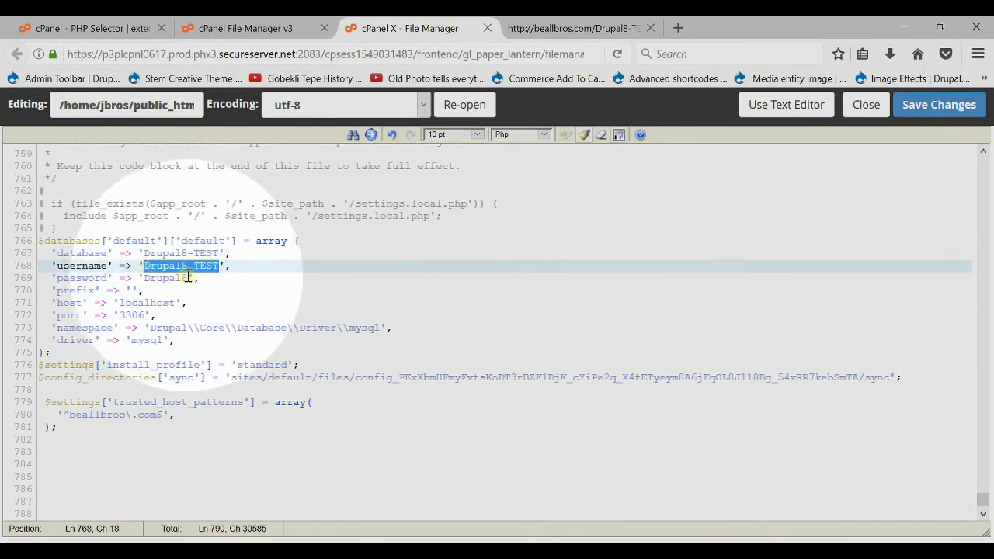
double_click(178, 278)
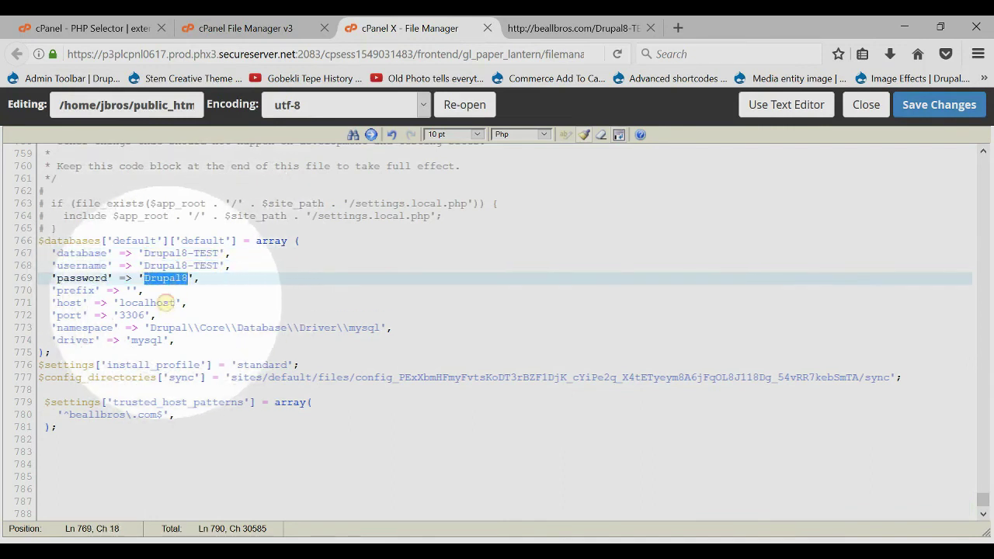
left_click(163, 302)
Step: Save settings.php again, close its editor, and reload the Drupal status report
left_click(949, 105)
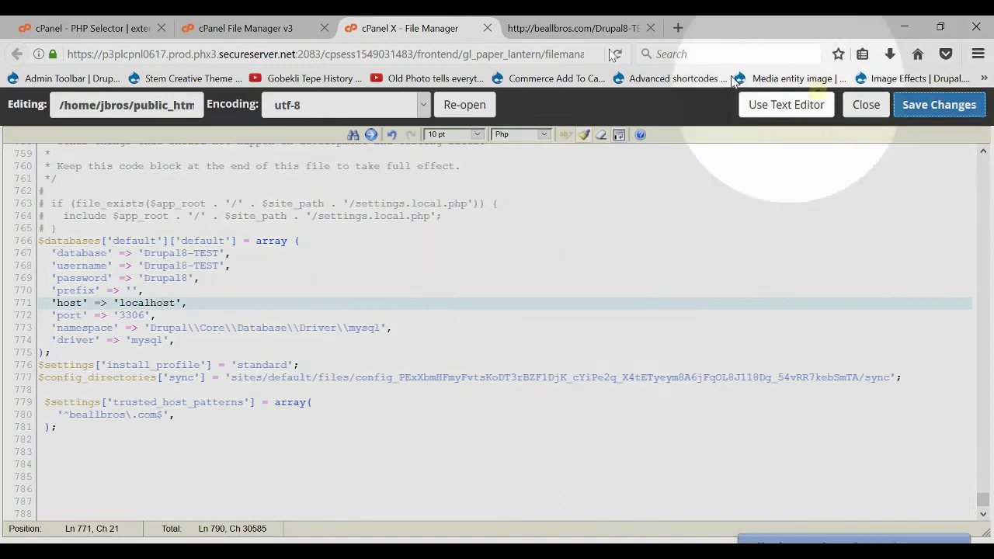
left_click(487, 29)
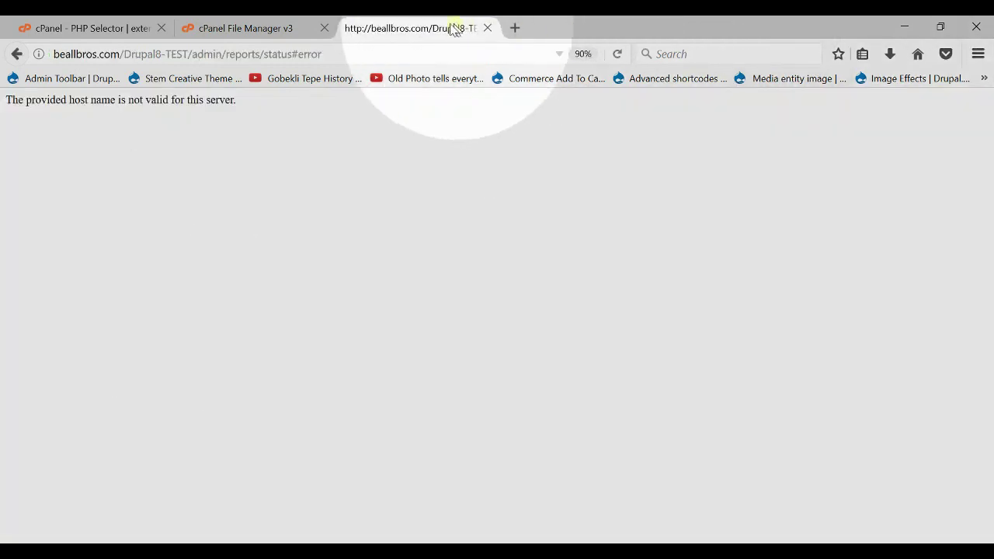
left_click(619, 55)
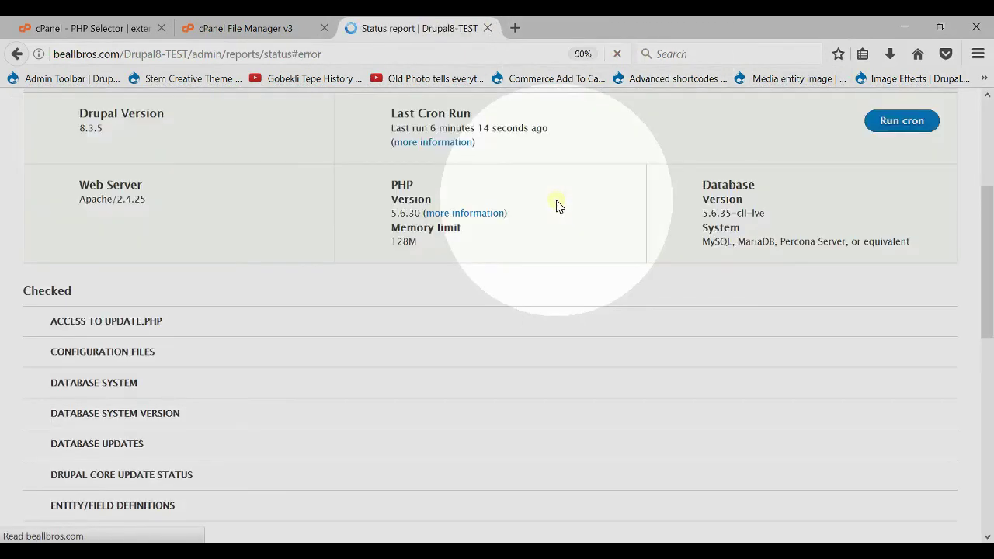